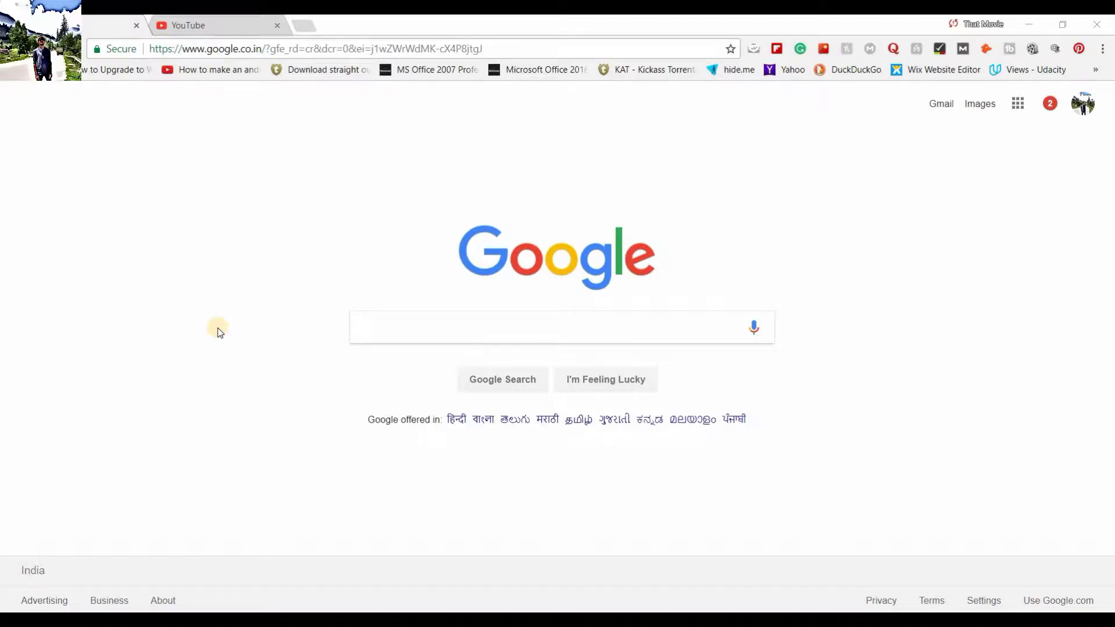
Search Google for 'filmora wondershare 8.5 update' using the autocomplete suggestion after typing 'film'.
left_click(400, 322)
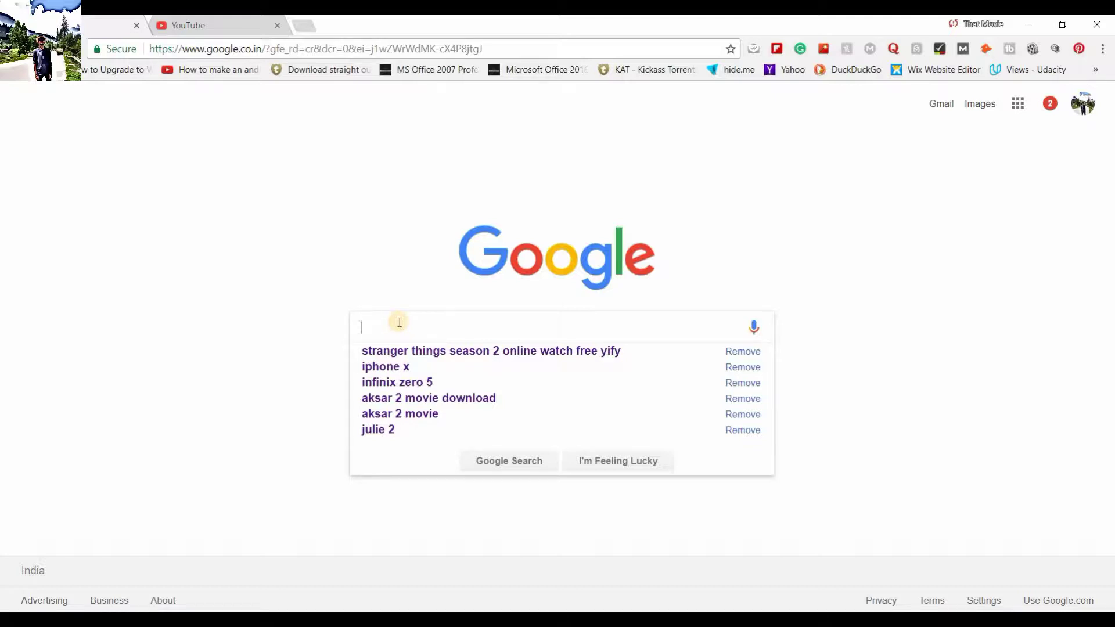
type("film")
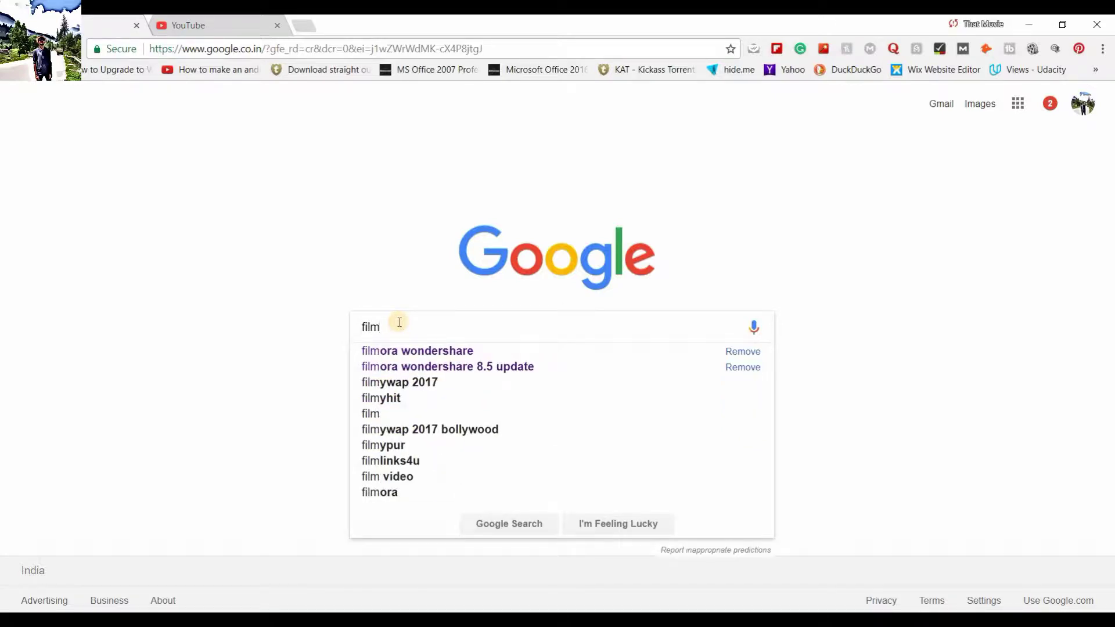
key("Down")
key("Down")
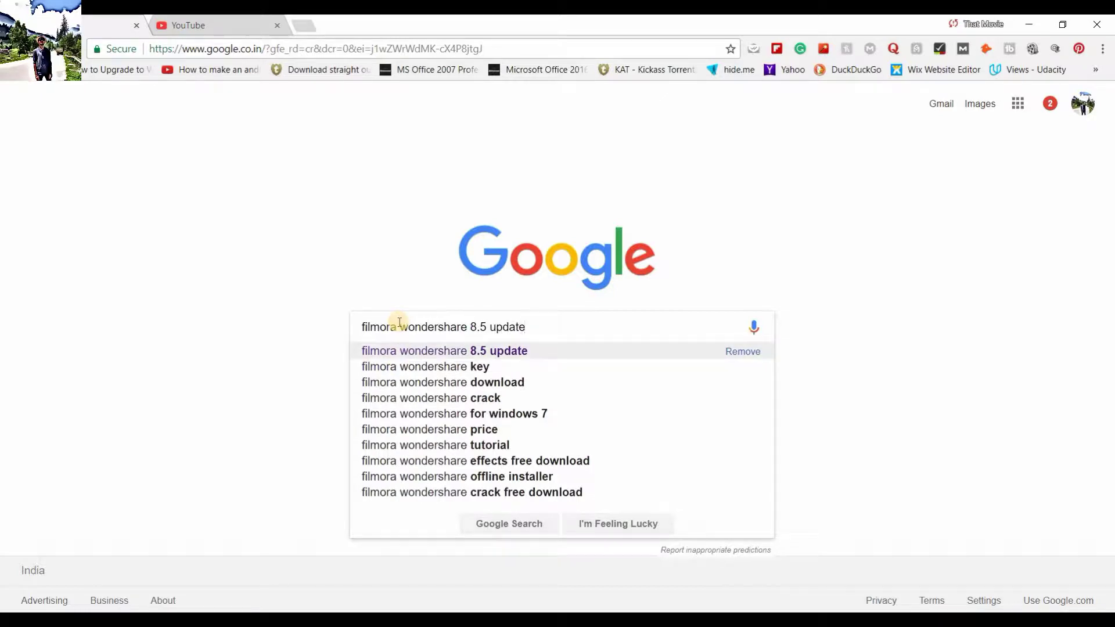
key("Return")
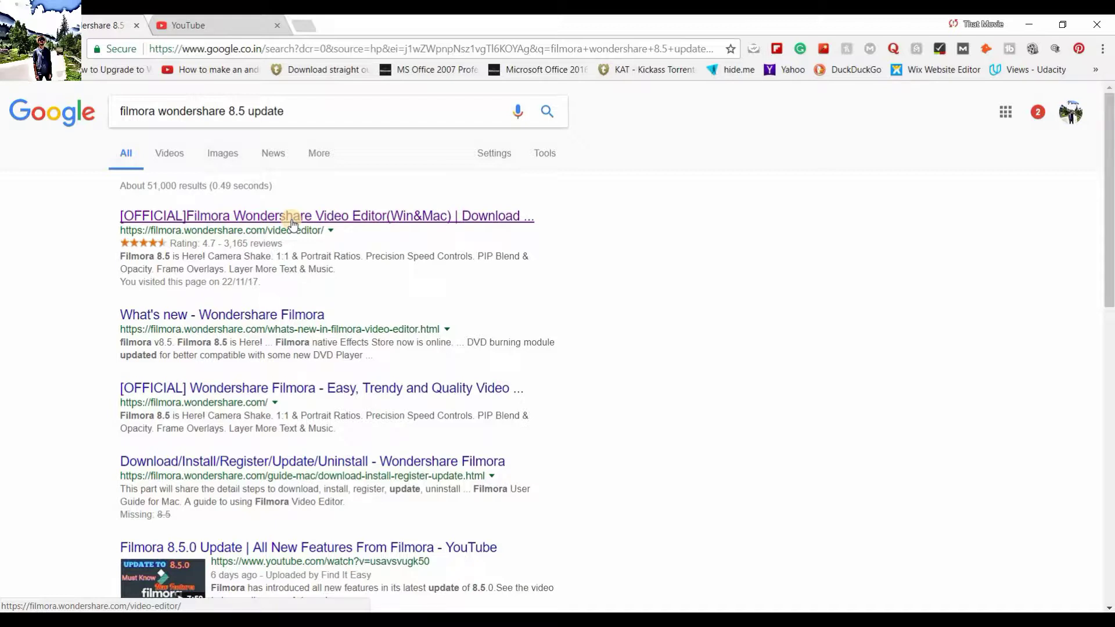
Open the official Filmora video editor result and download the free Windows setup installer.
left_click(292, 221)
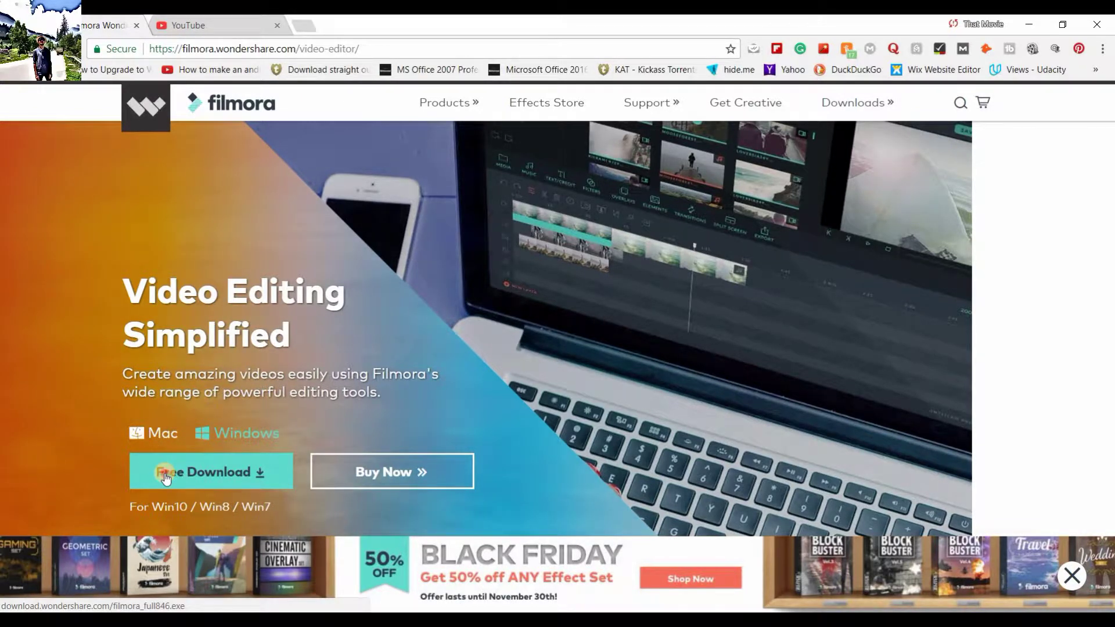
left_click(244, 470)
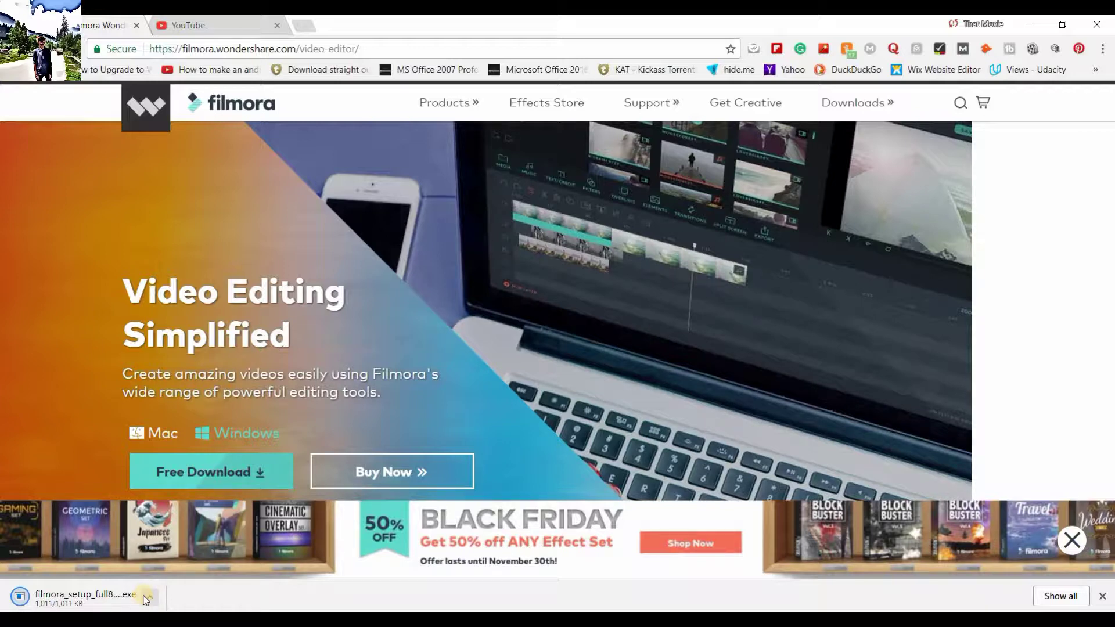
Keep the flagged Filmora setup download and reveal filmora_setup_full846 (3).exe in its Downloads folder.
left_click(148, 599)
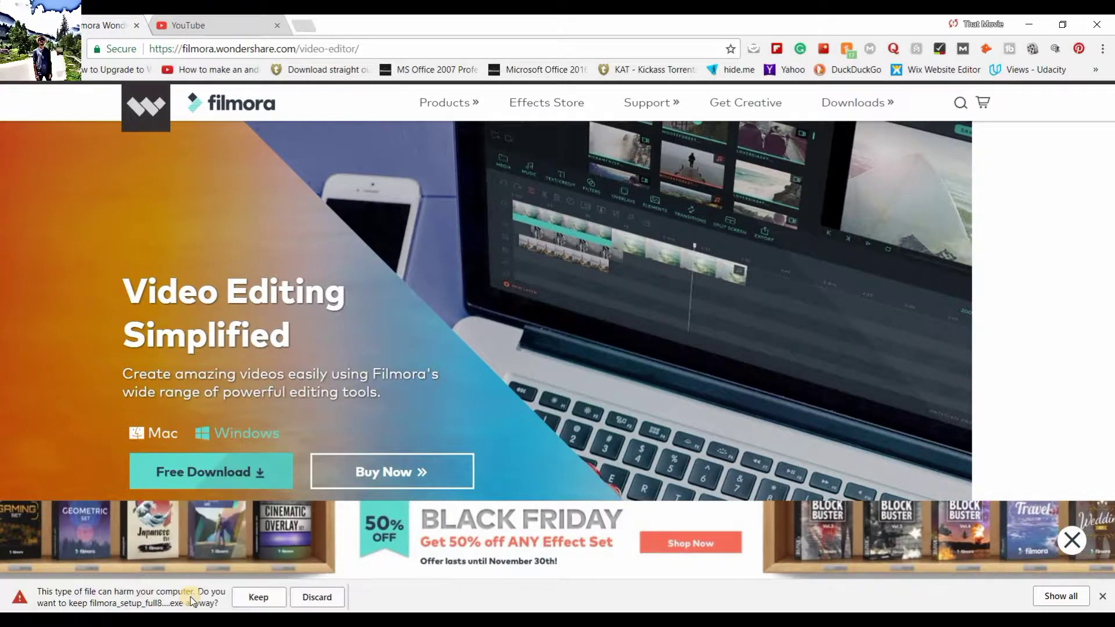
left_click(259, 598)
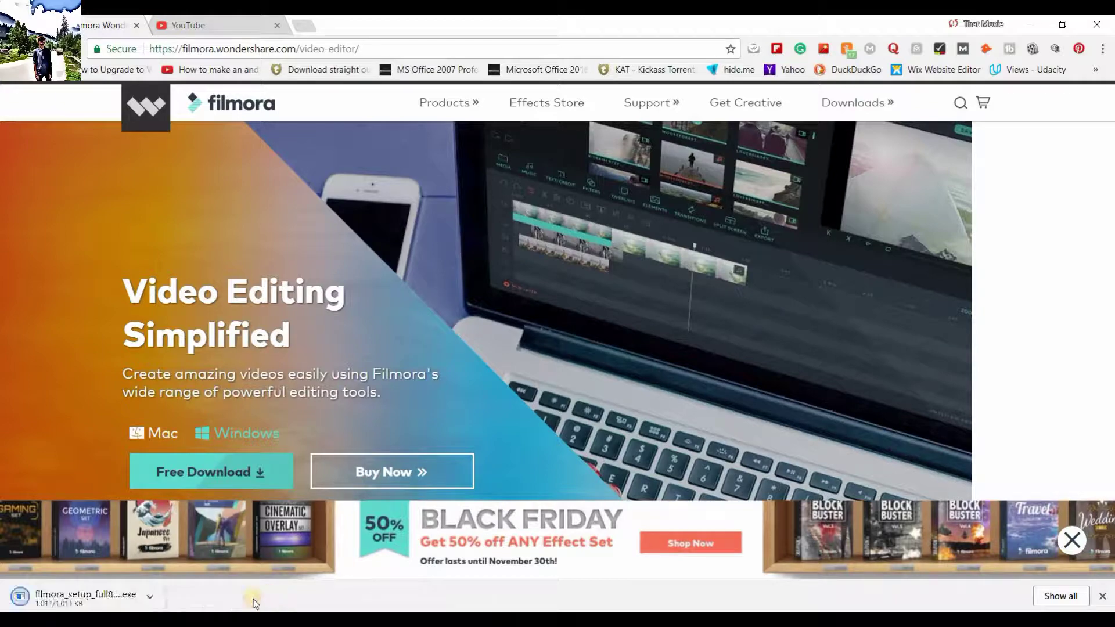
left_click(152, 600)
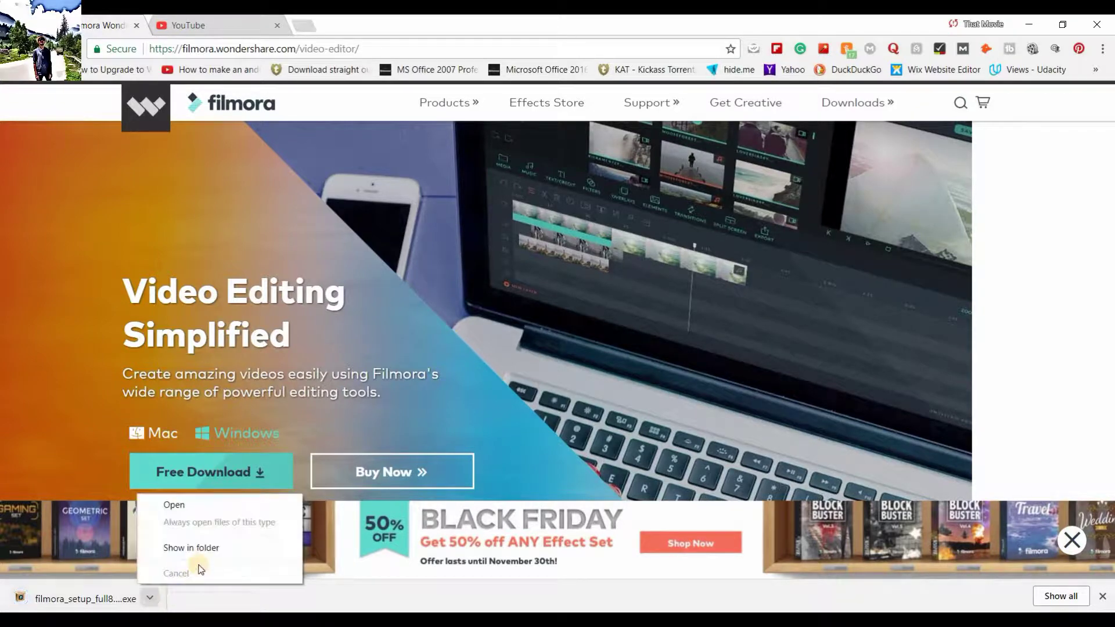
left_click(212, 547)
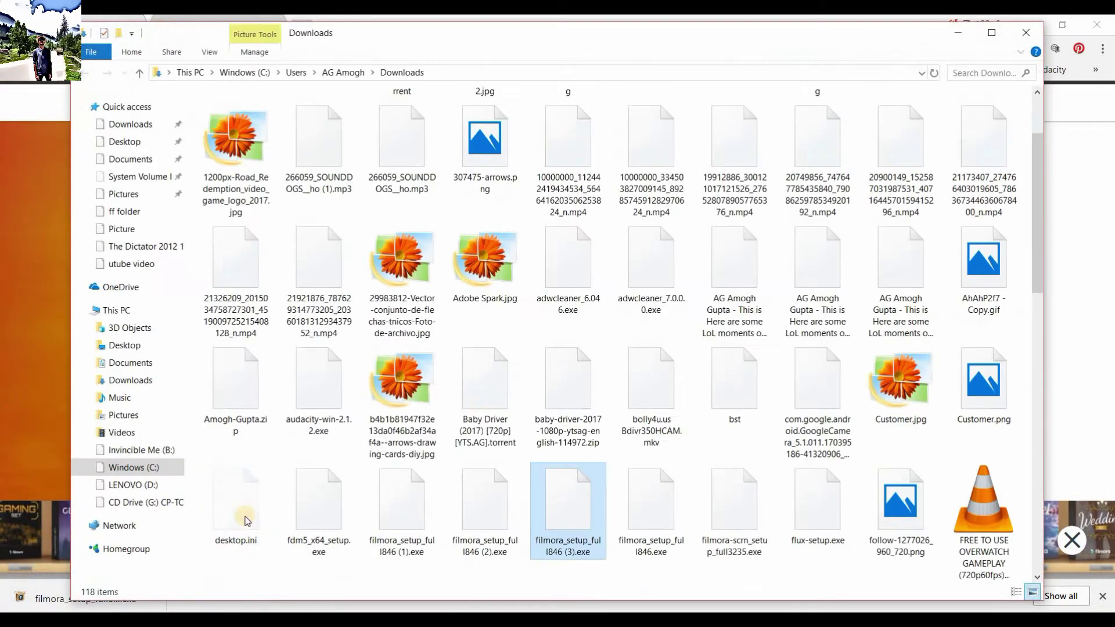
Launch filmora_setup_full846 (3).exe from Downloads, then minimize the Explorer window.
double_click(585, 513)
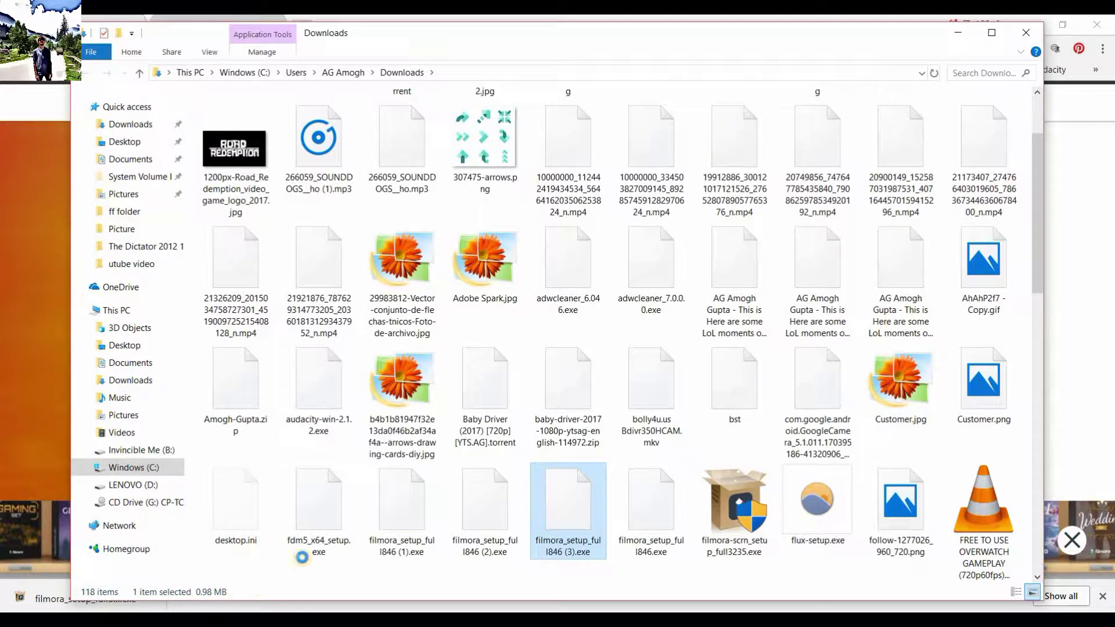
right_click(583, 510)
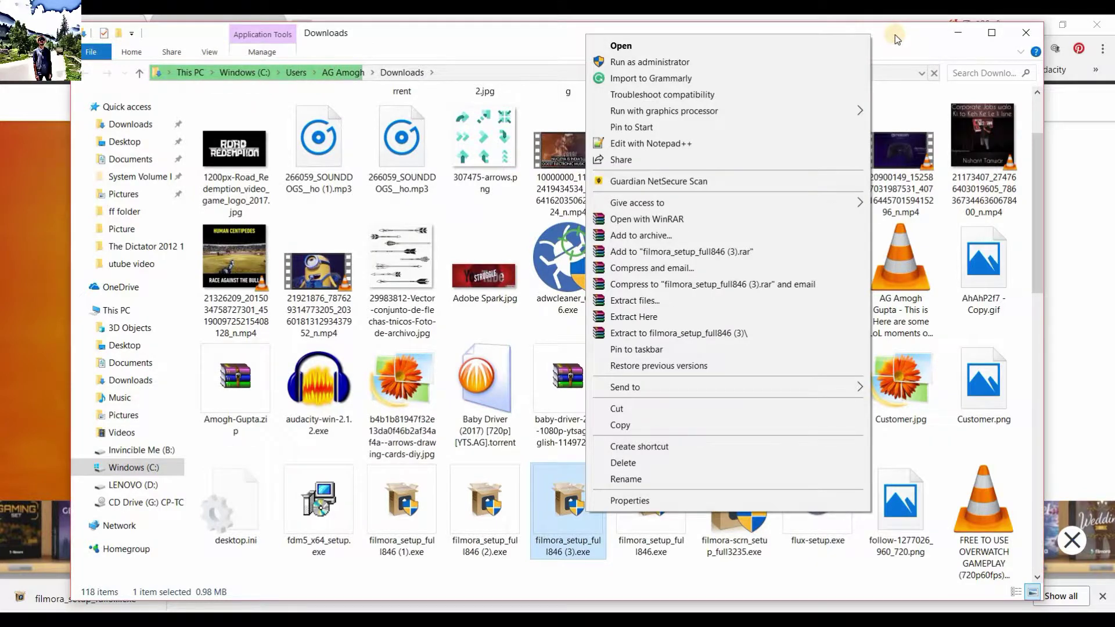
left_click(954, 40)
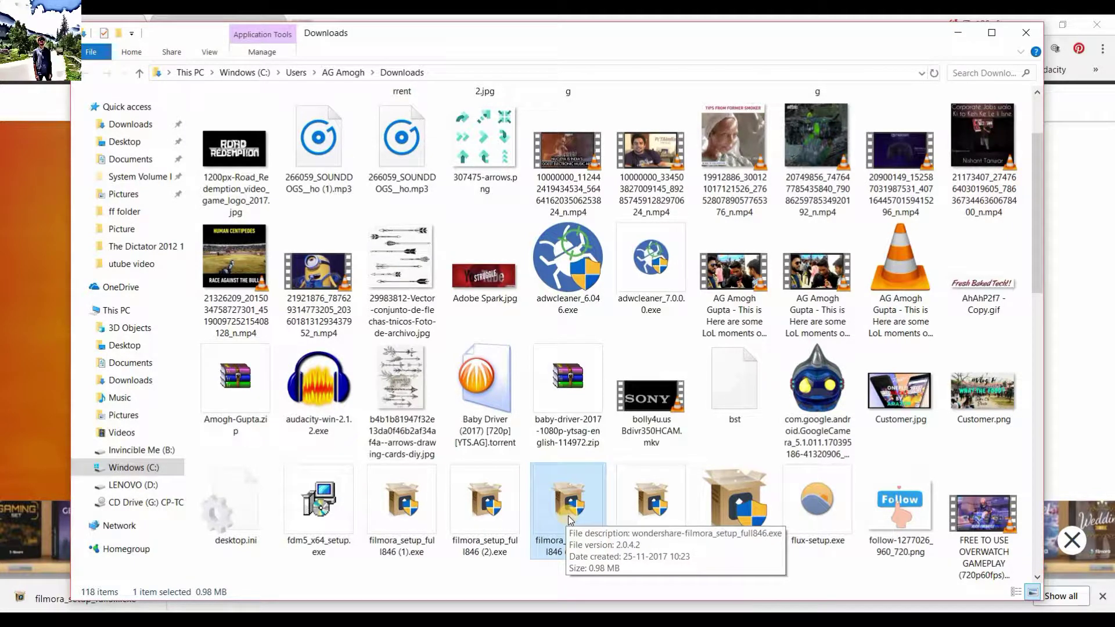
double_click(569, 519)
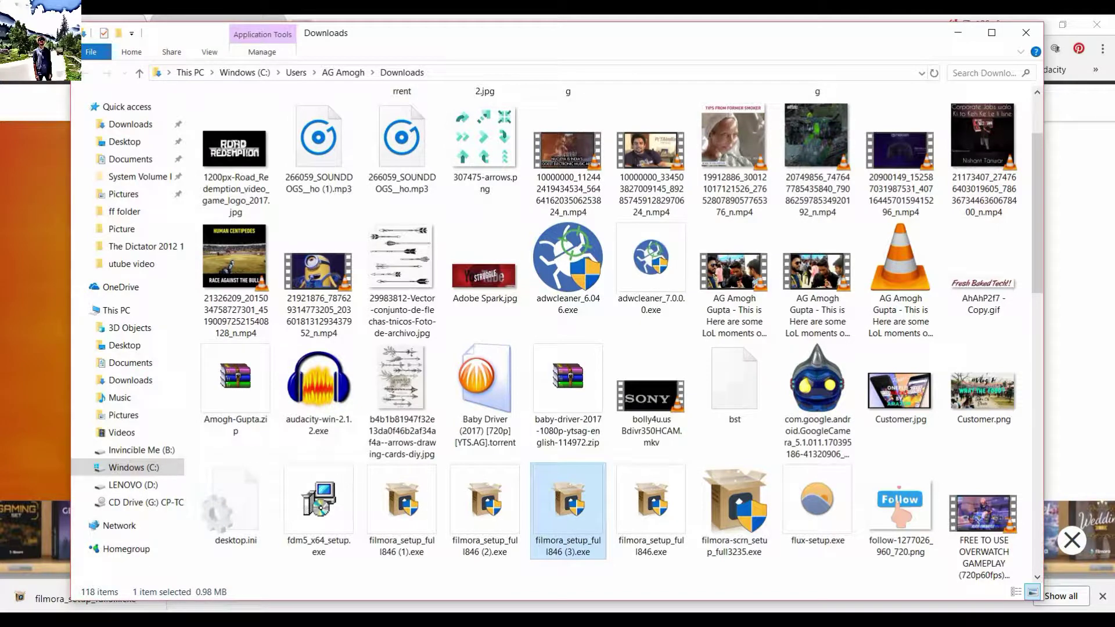
scroll(616, 331, "up", 2)
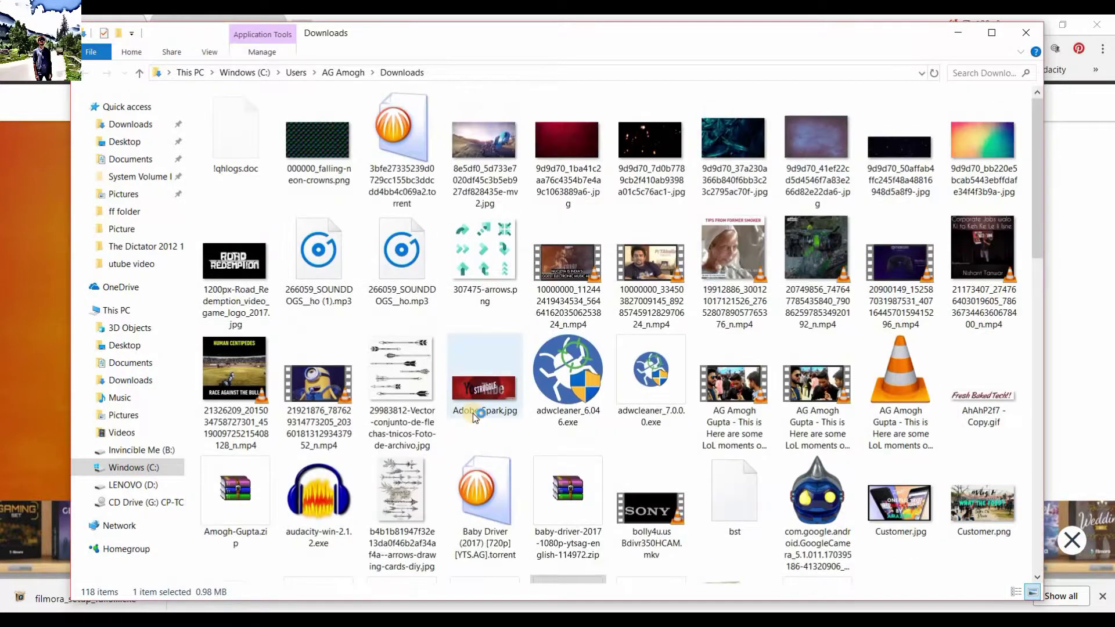
left_click(957, 36)
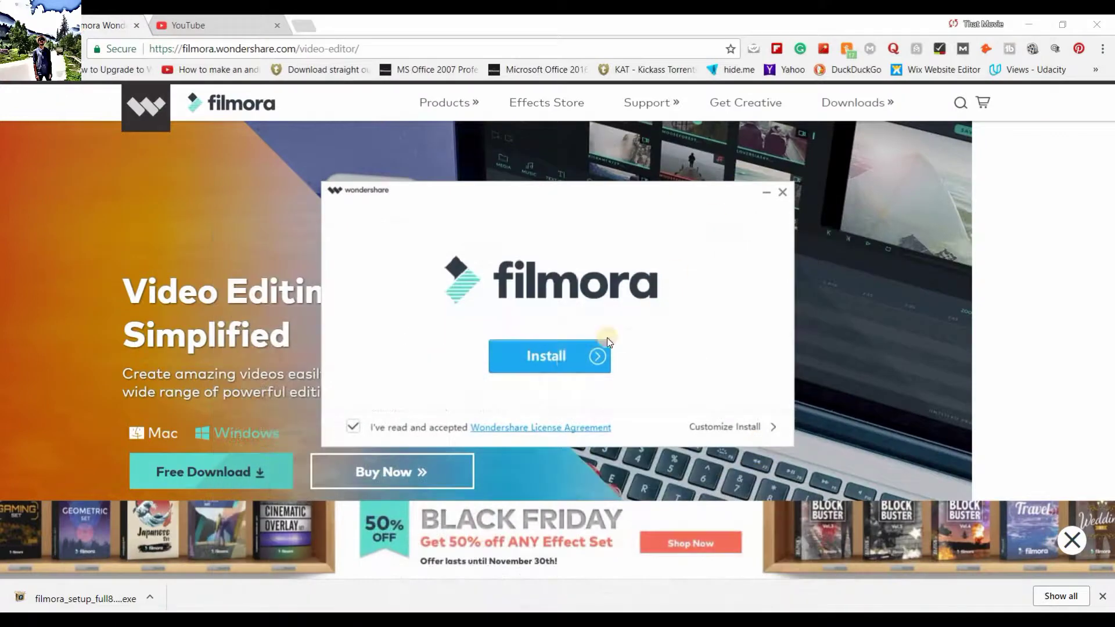
Cancel overwriting the existing Filmora installation, close the installer and minimize Chrome to show the desktop.
left_click(560, 364)
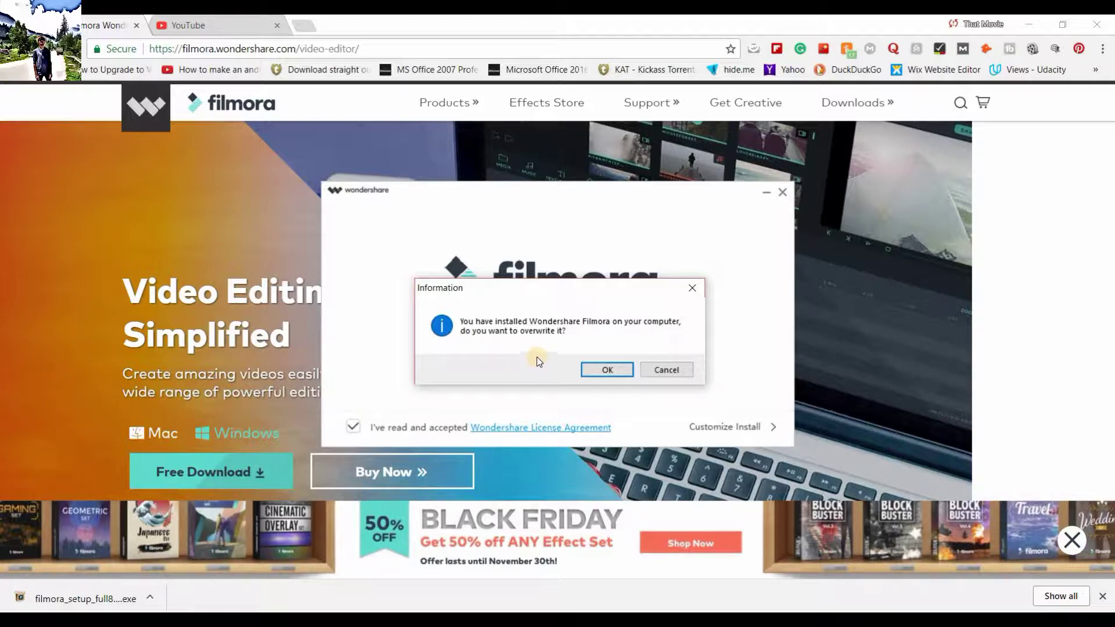
left_click(673, 366)
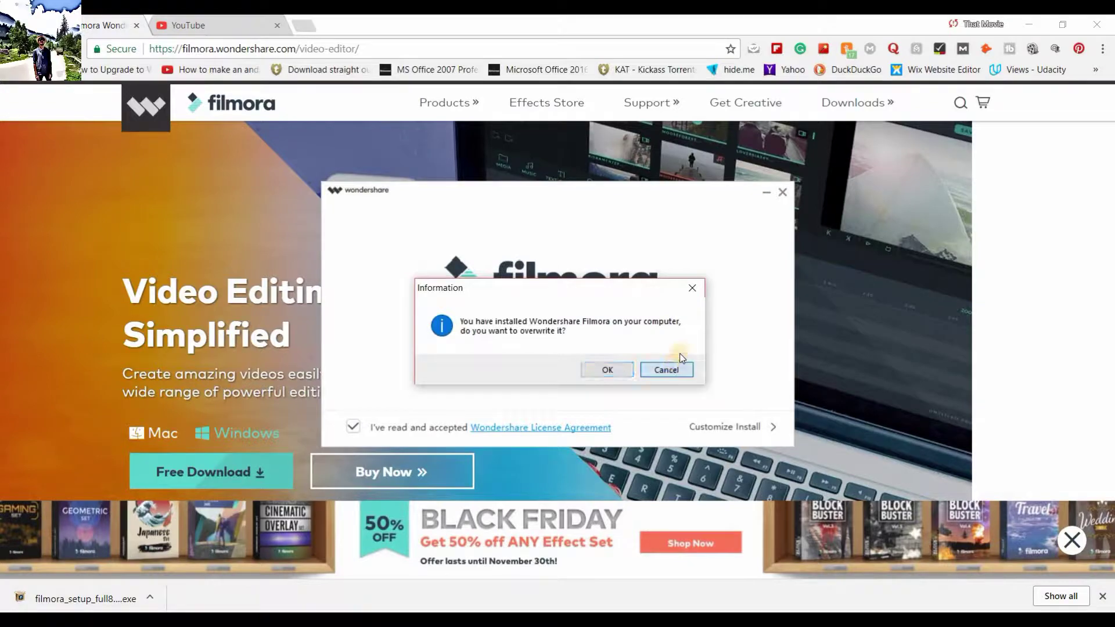
left_click(783, 192)
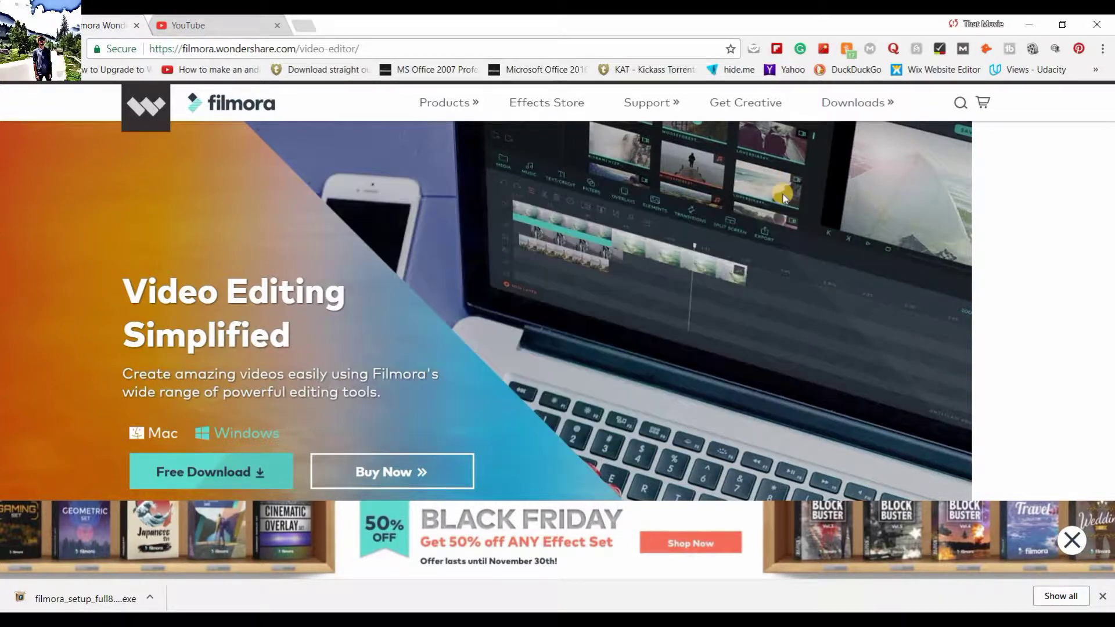
left_click(1022, 22)
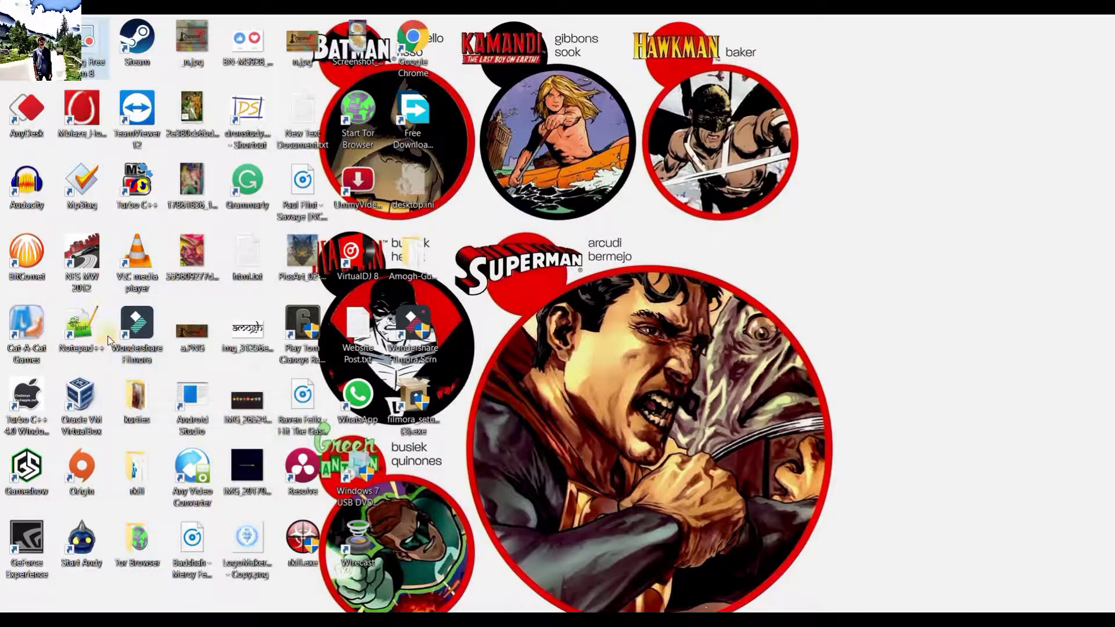
Start Wondershare Filmora from its desktop shortcut and wait for the Create New Movie screen.
double_click(132, 331)
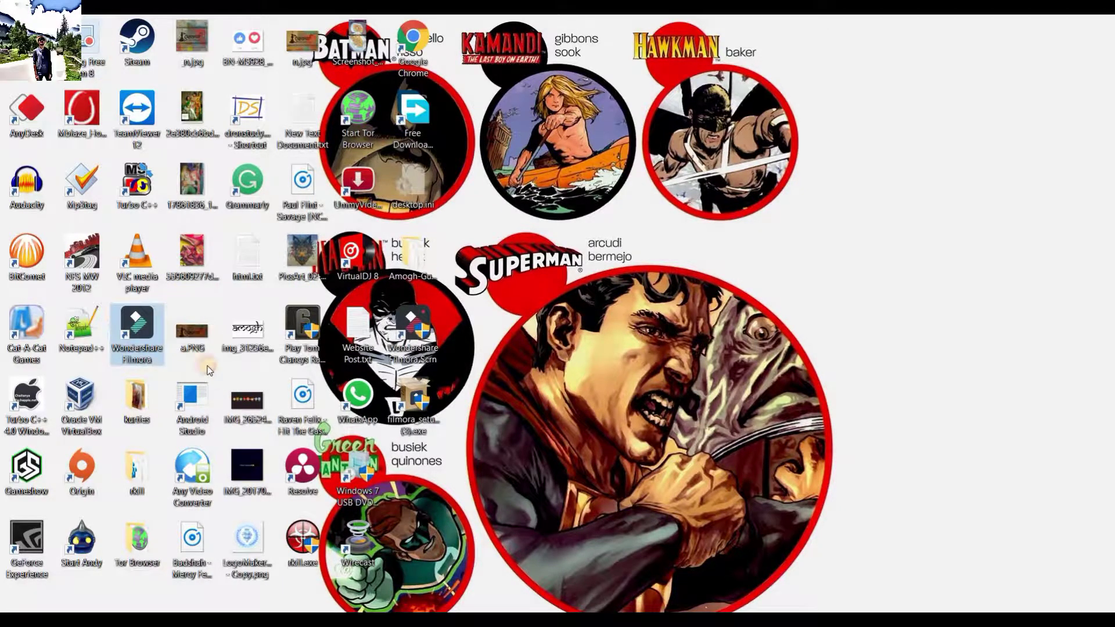
left_click(453, 296)
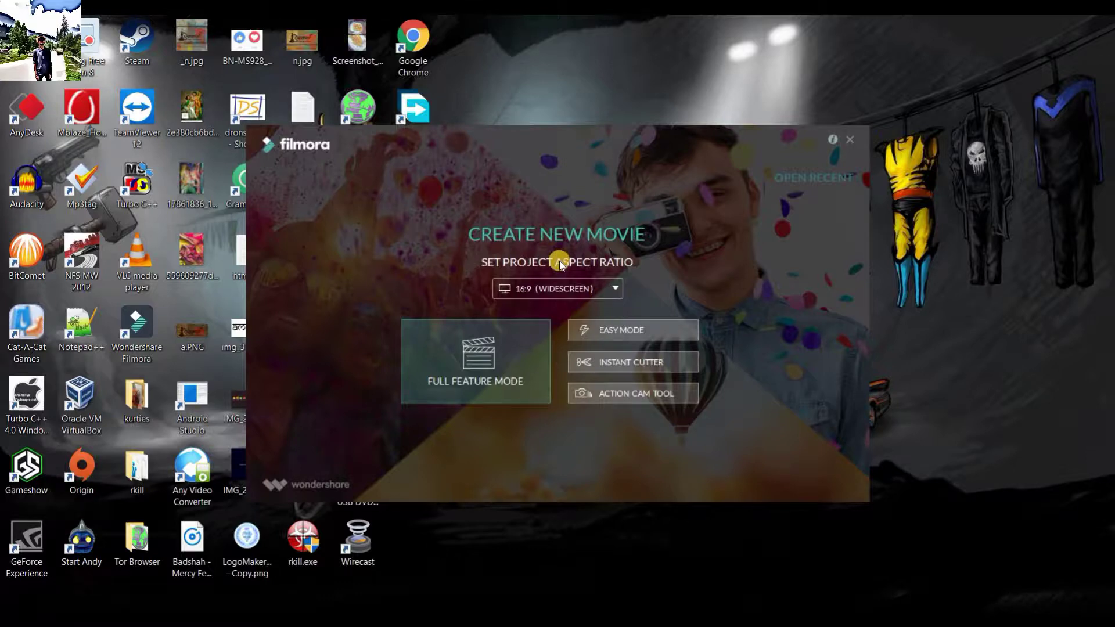
Set the new project's aspect ratio to 9:16 (Portrait).
left_click(566, 294)
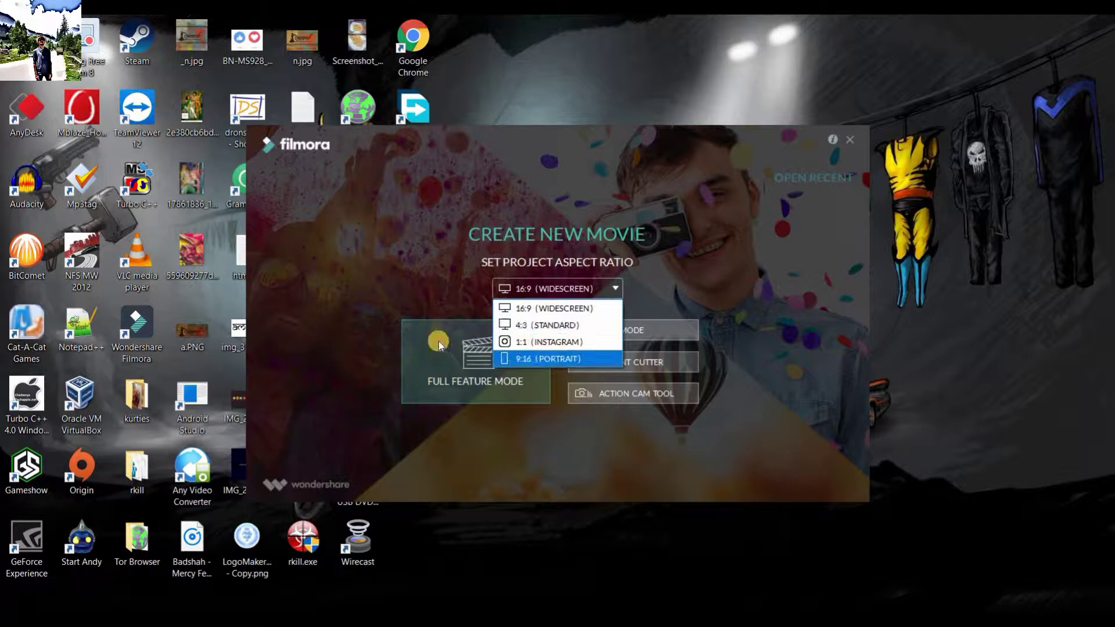
left_click(518, 359)
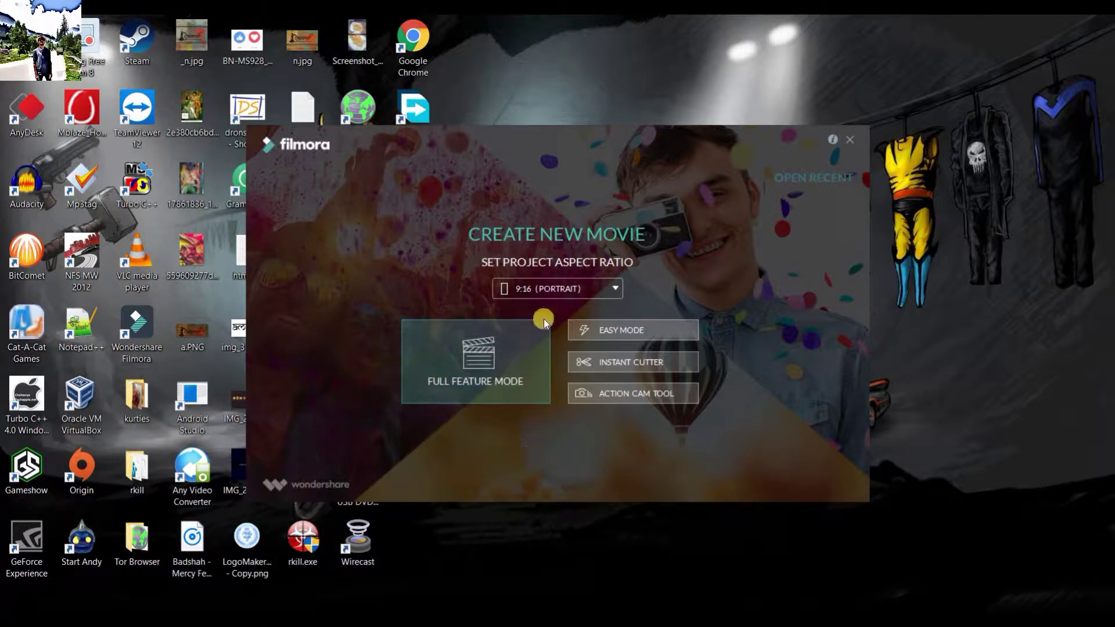
left_click(568, 289)
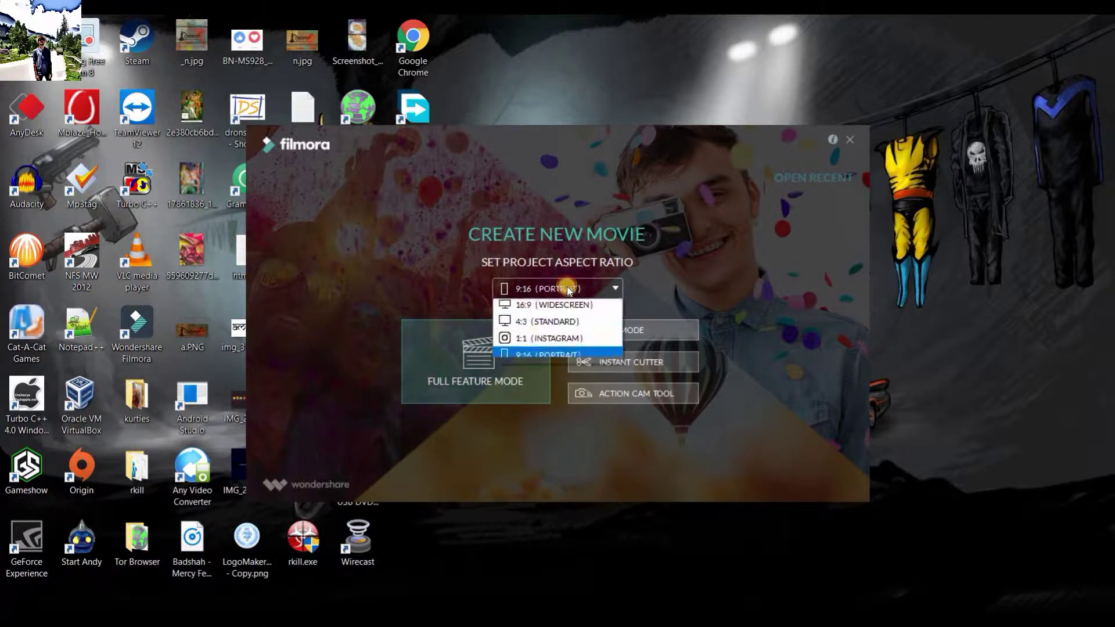
left_click(540, 357)
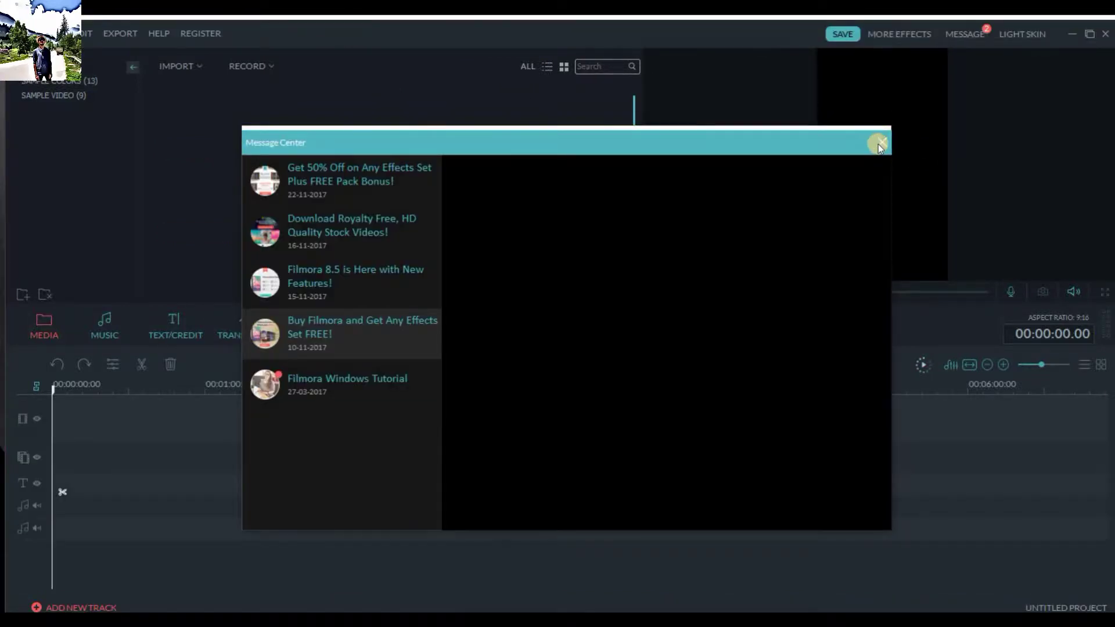
Dismiss Message Center, place the LEGEND clip then the FF intro clip on the timeline, and show Overlays.
left_click(882, 143)
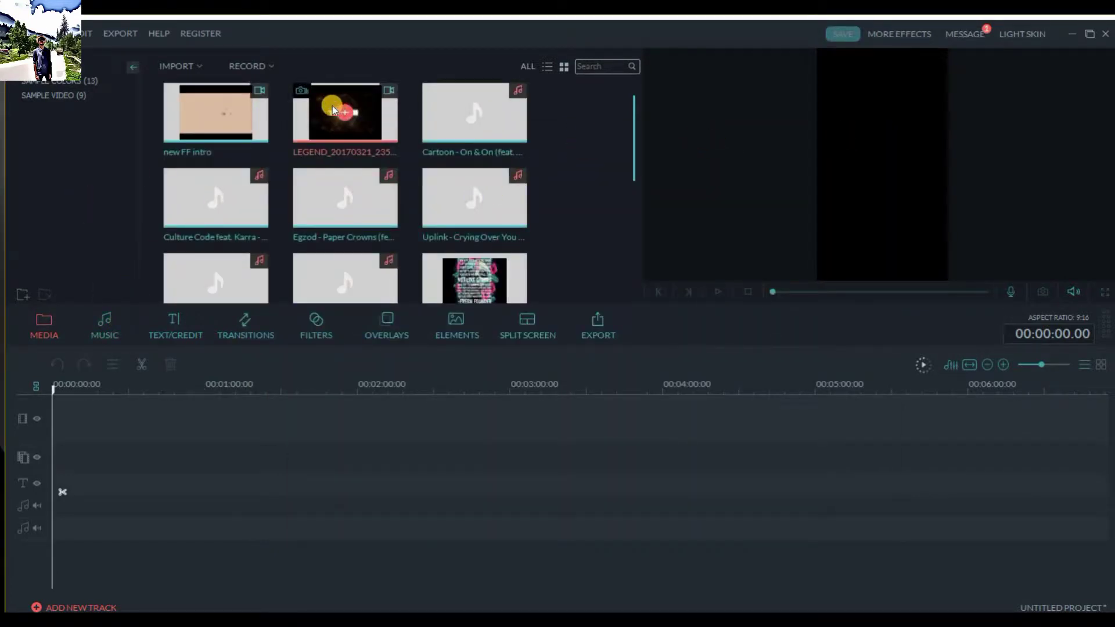
left_click_drag(332, 106, 81, 422)
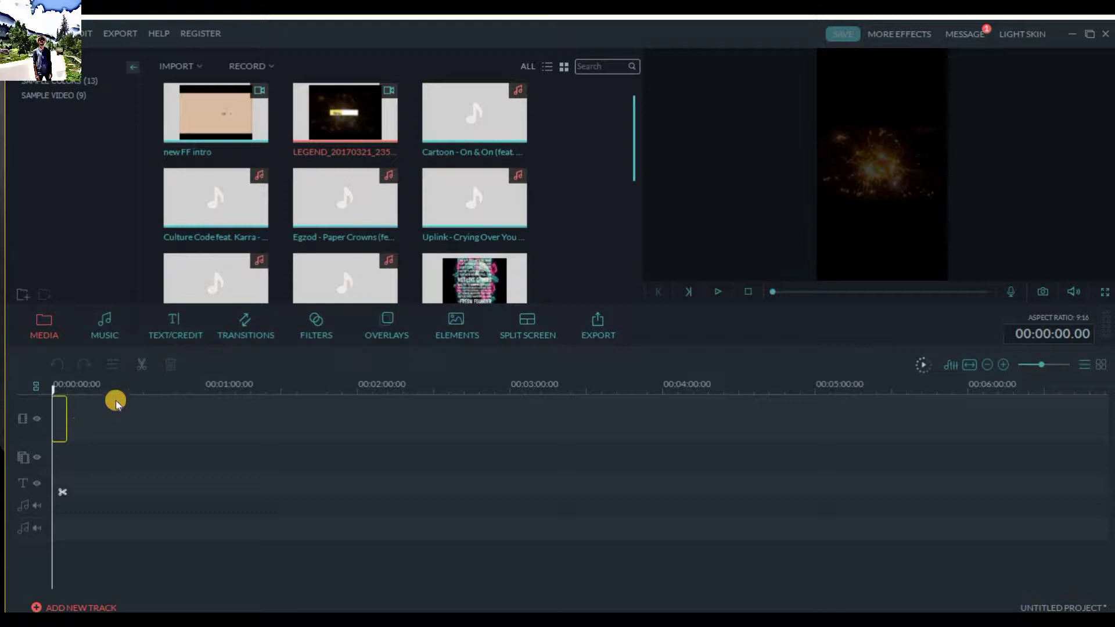
left_click(719, 292)
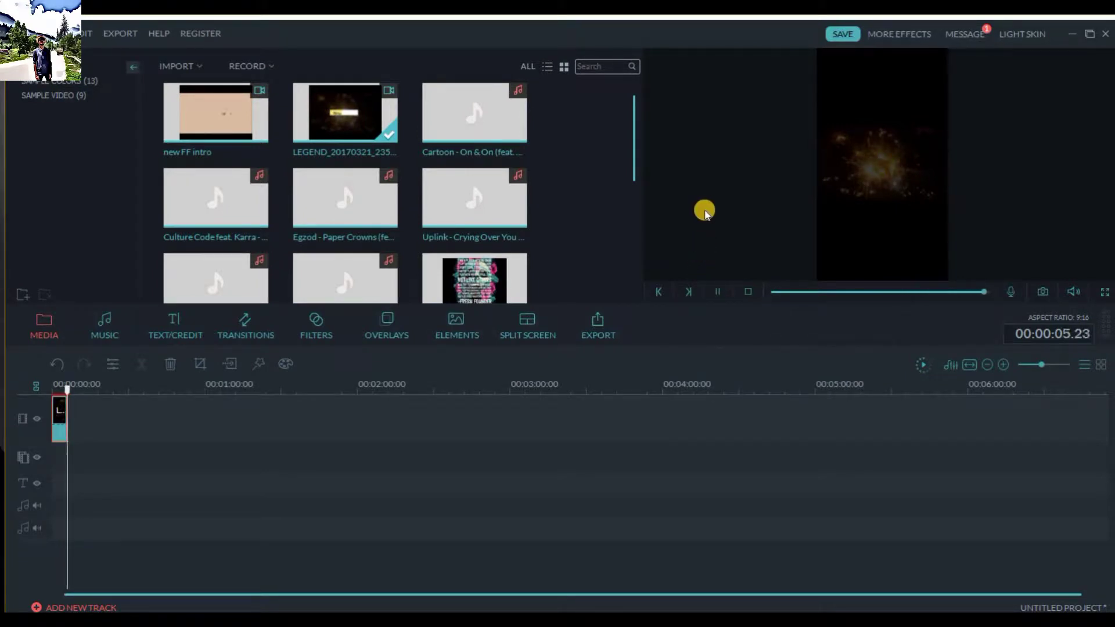
left_click(720, 291)
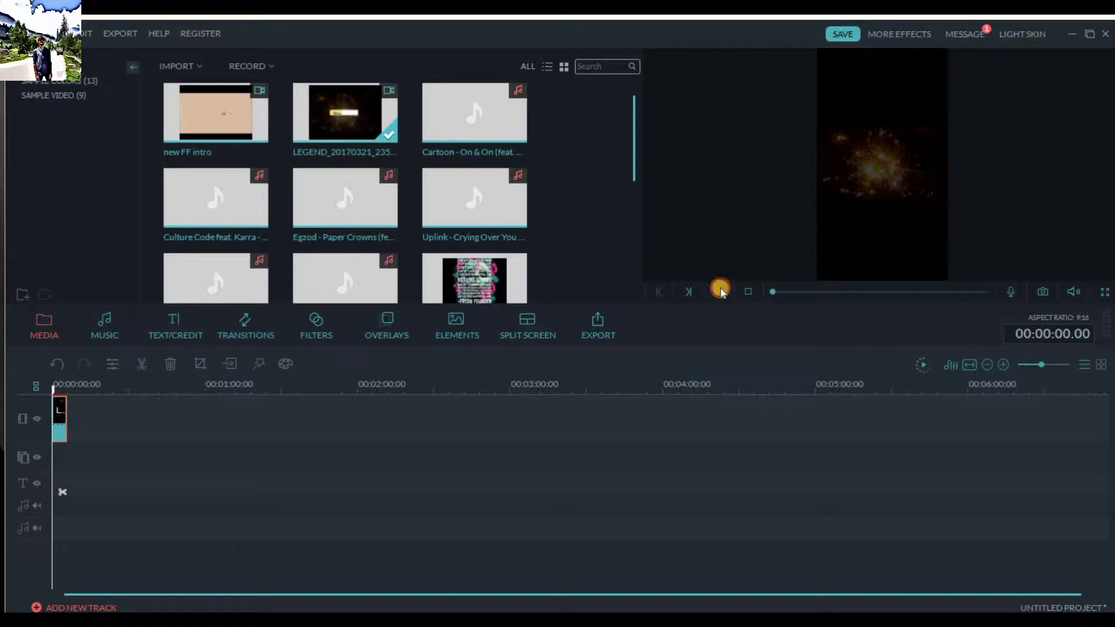
left_click_drag(125, 382, 75, 410)
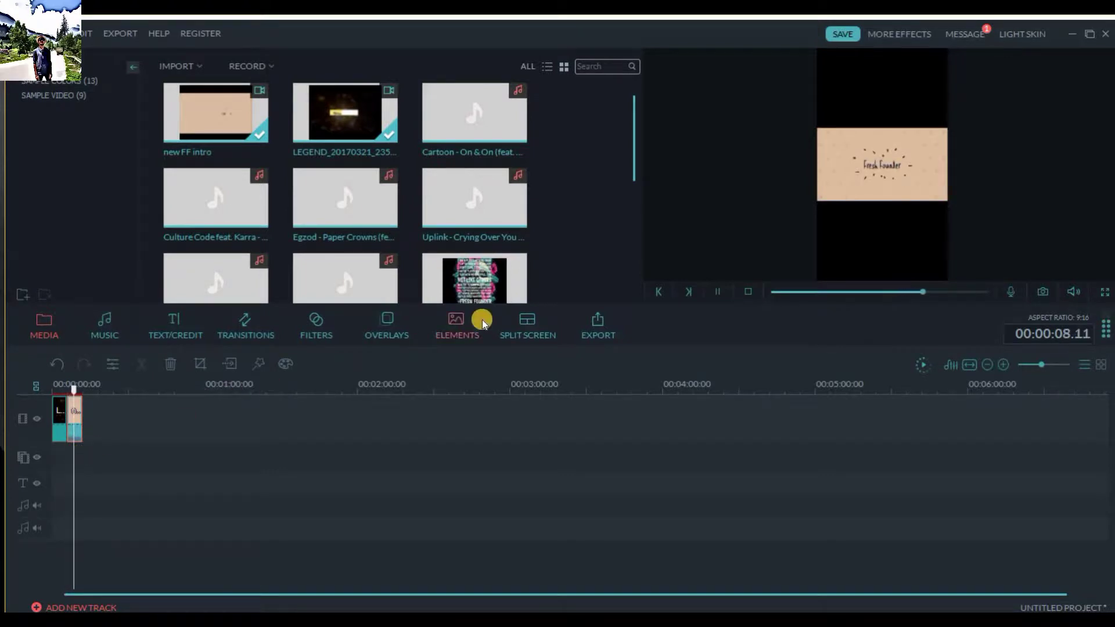
left_click(373, 337)
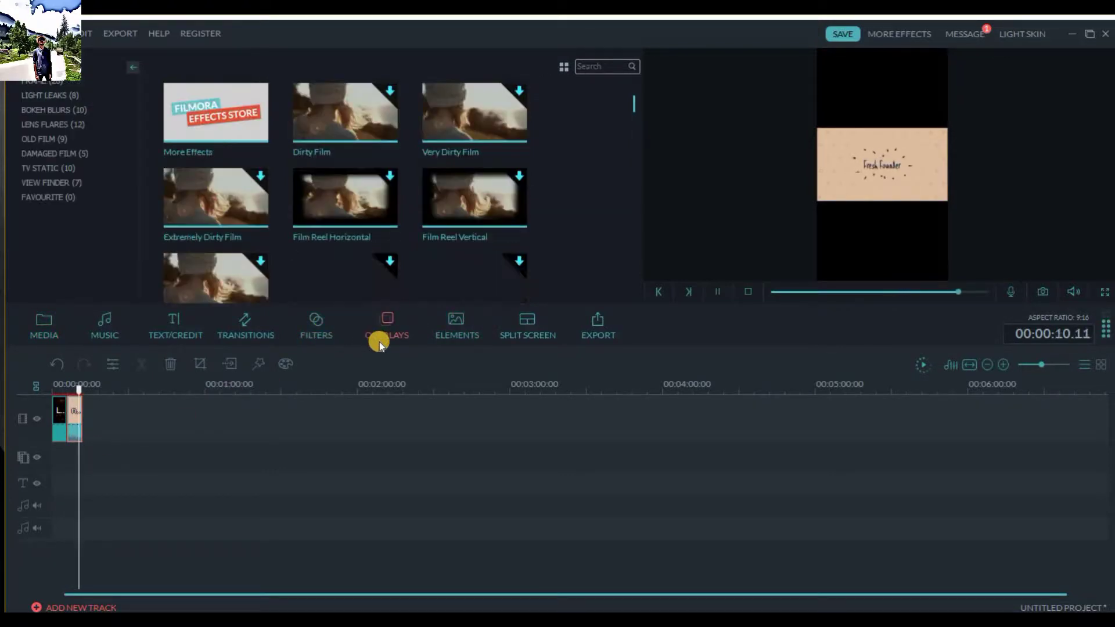
In the Filters library, preview Basic Blur, Interwoven, Mosaic 1, Diamonds and Rings without applying them.
left_click(309, 337)
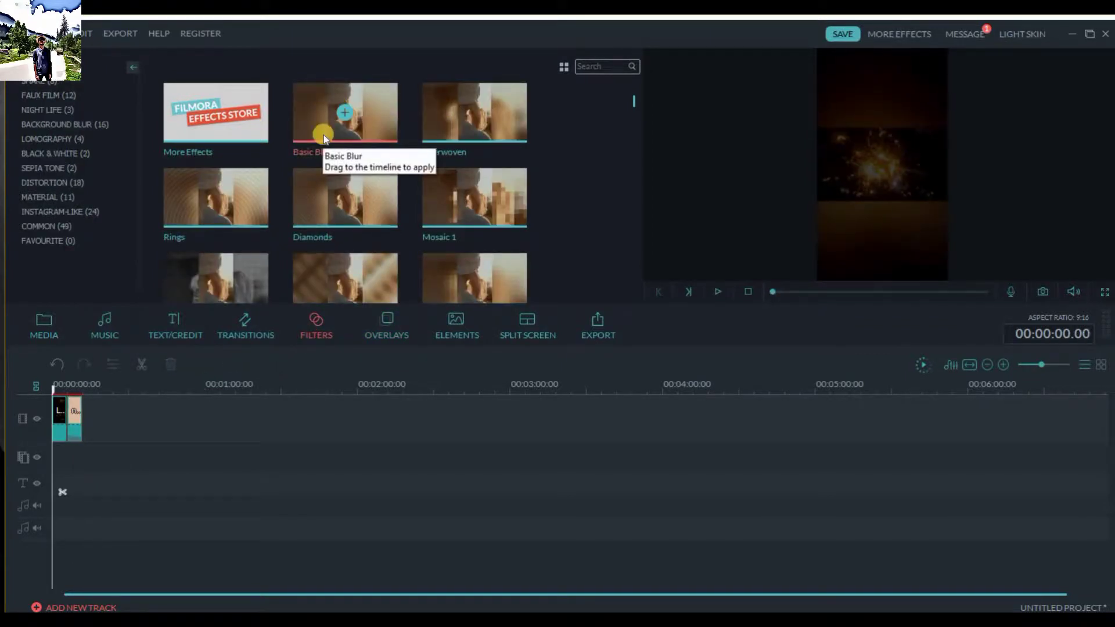
left_click(323, 135)
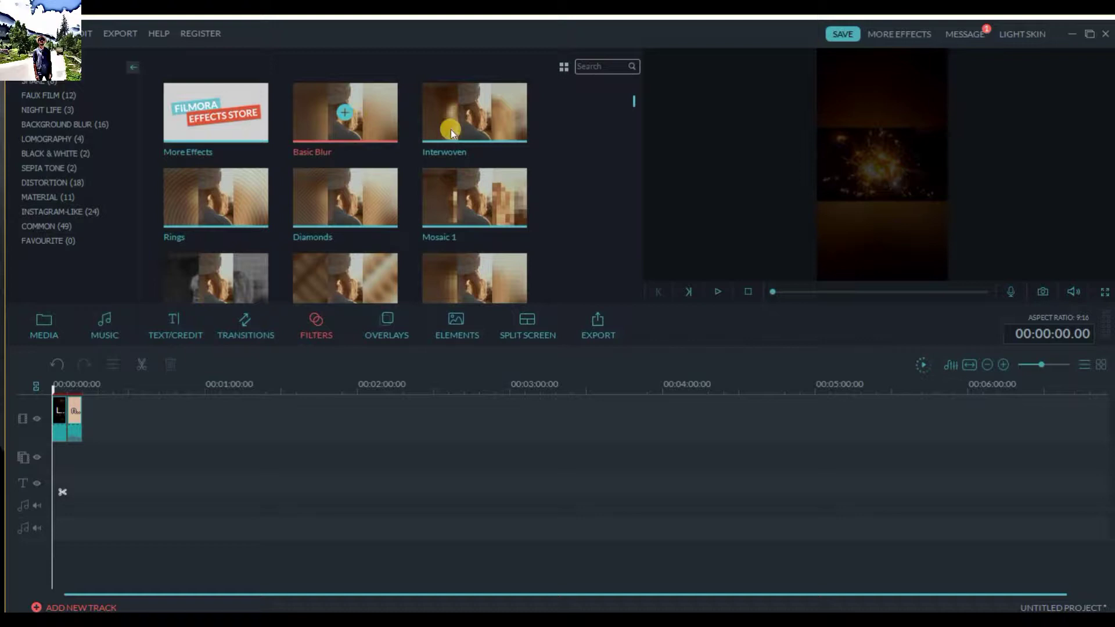
left_click(462, 130)
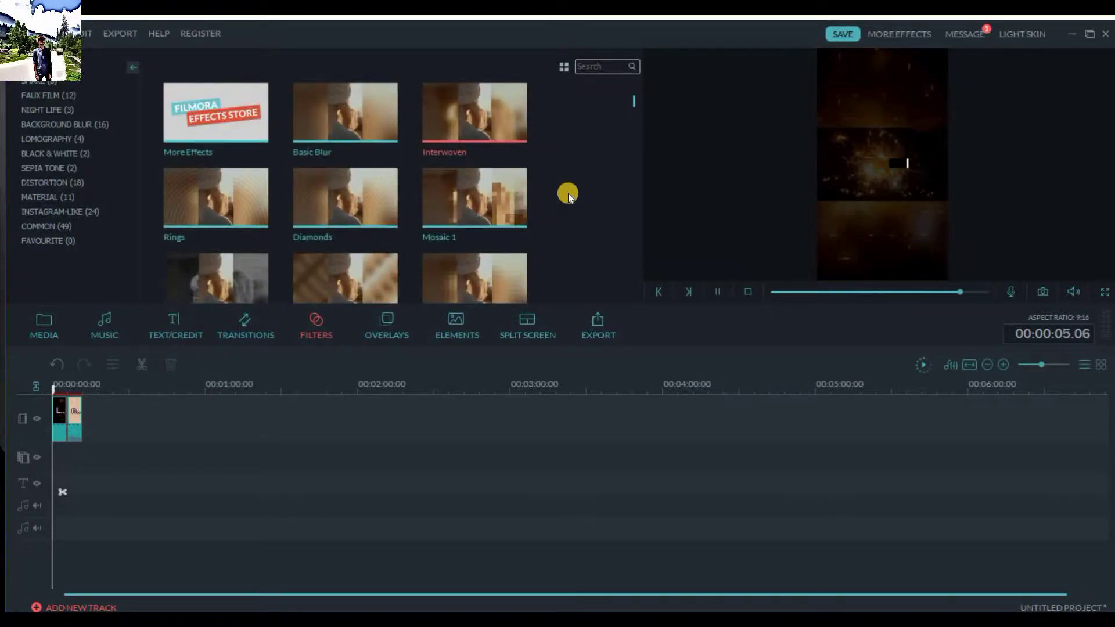
left_click(485, 196)
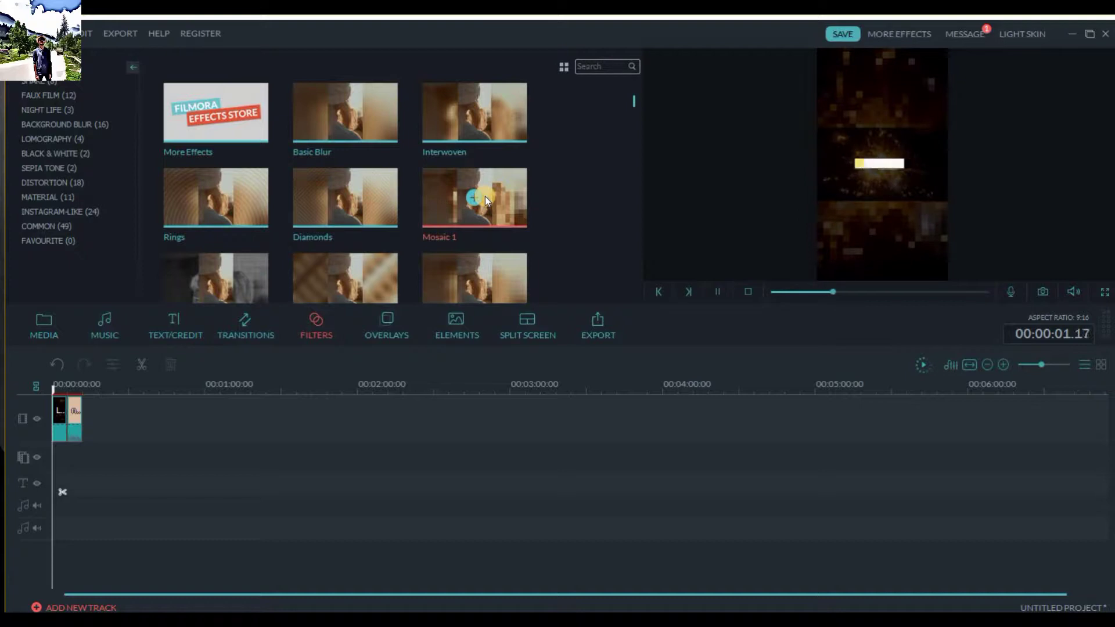
left_click(75, 421)
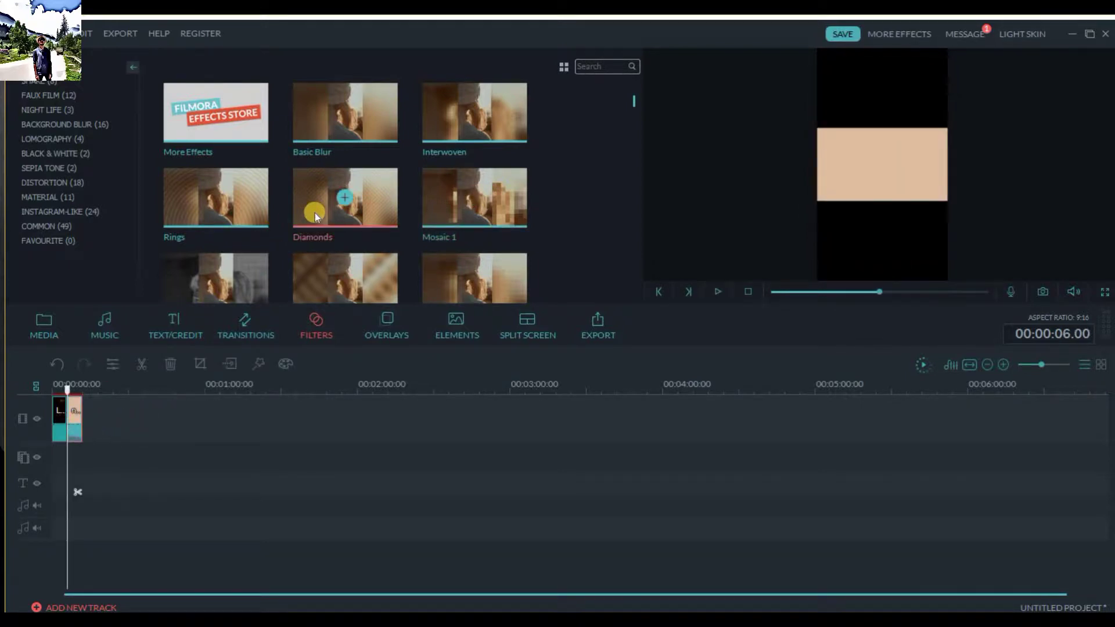
left_click(230, 209)
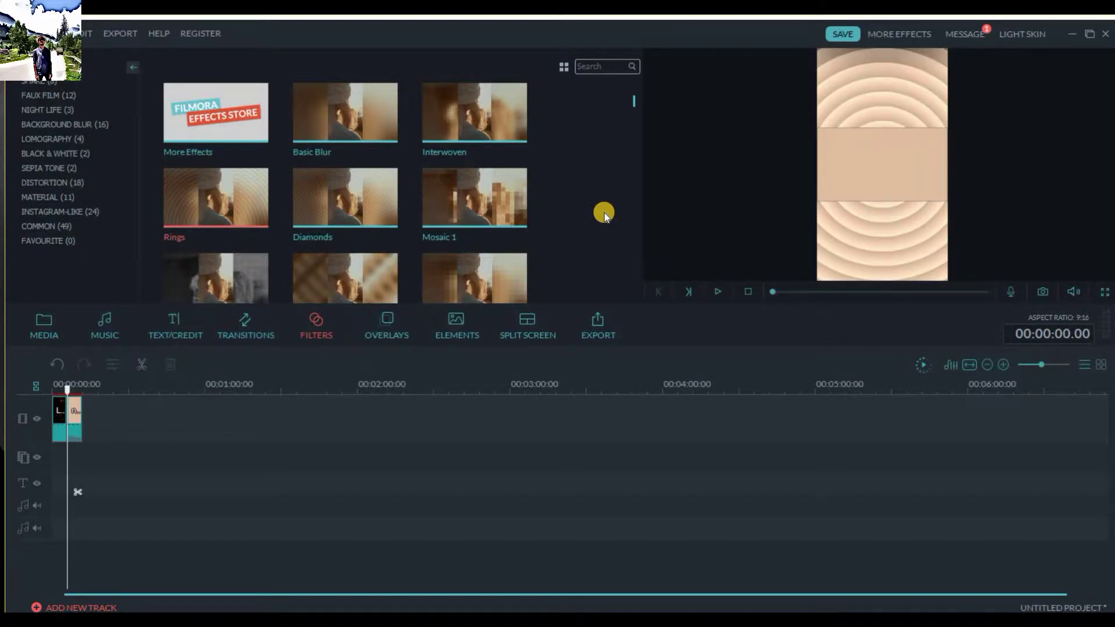
Browse the rest of the filter grid, scrolling down through it and back to the top.
scroll(604, 212, "down", 6)
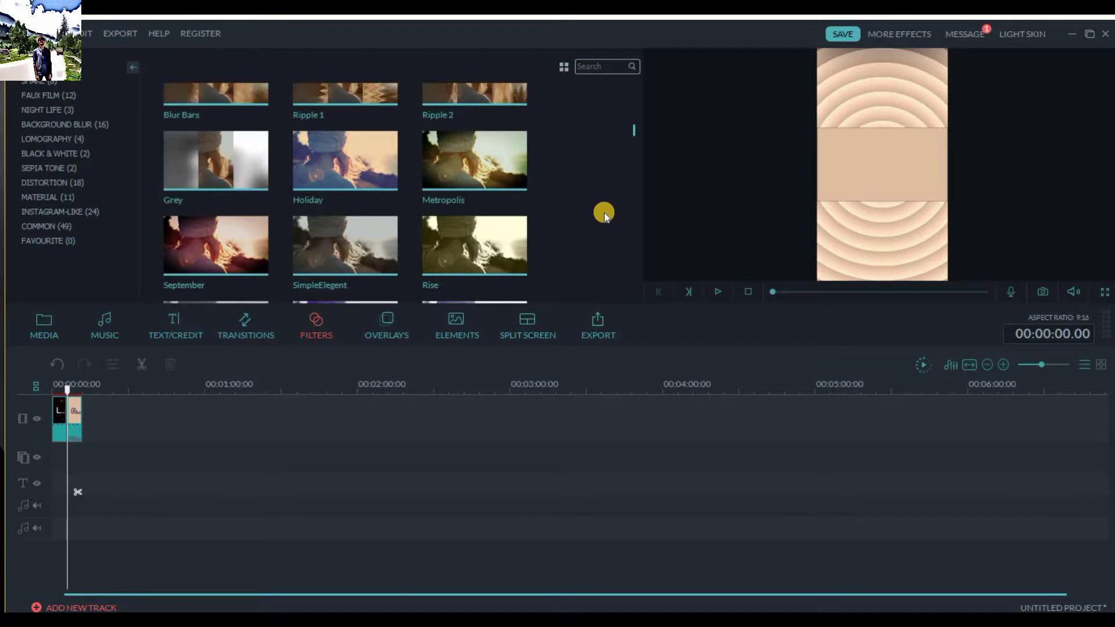
scroll(604, 213, "up", 6)
scroll(604, 212, "down", 8)
scroll(604, 213, "down", 6)
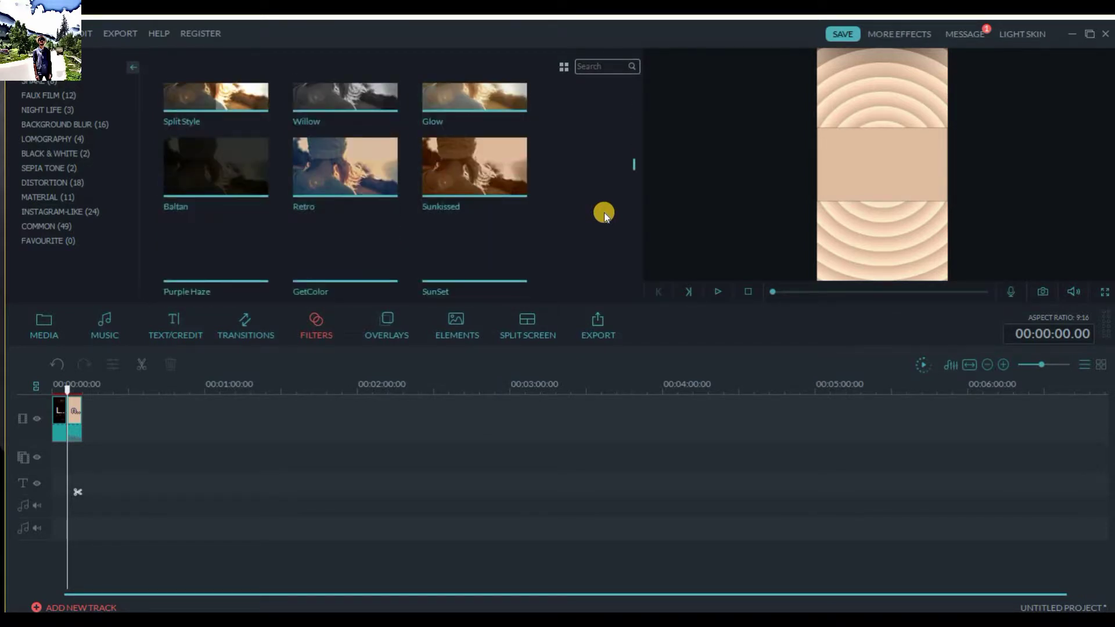
scroll(604, 212, "down", 5)
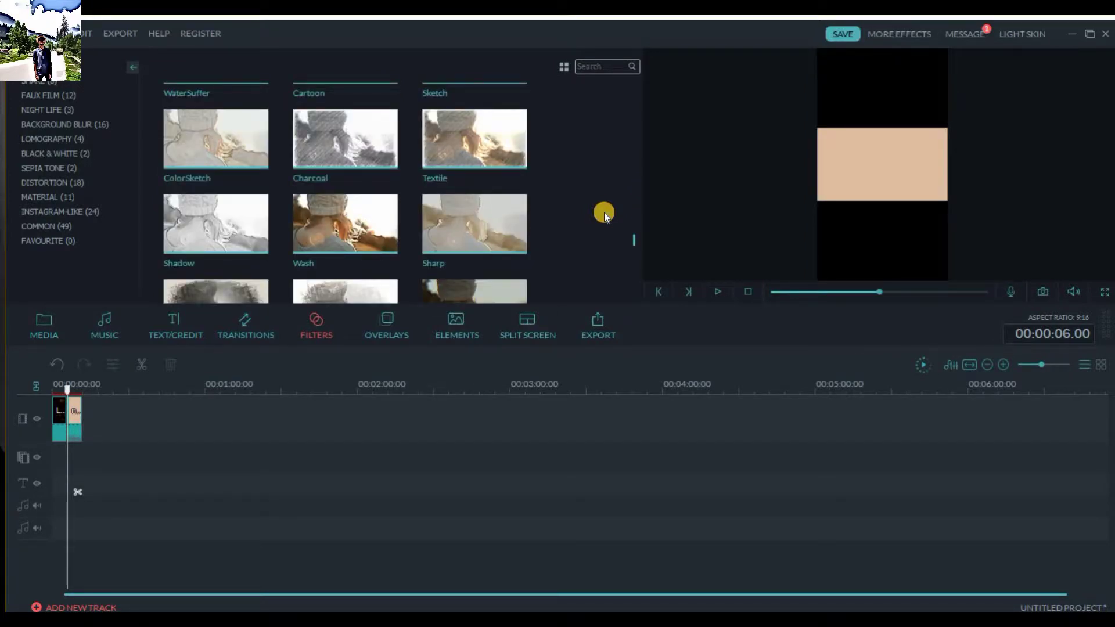
scroll(604, 212, "down", 4)
scroll(604, 212, "up", 5)
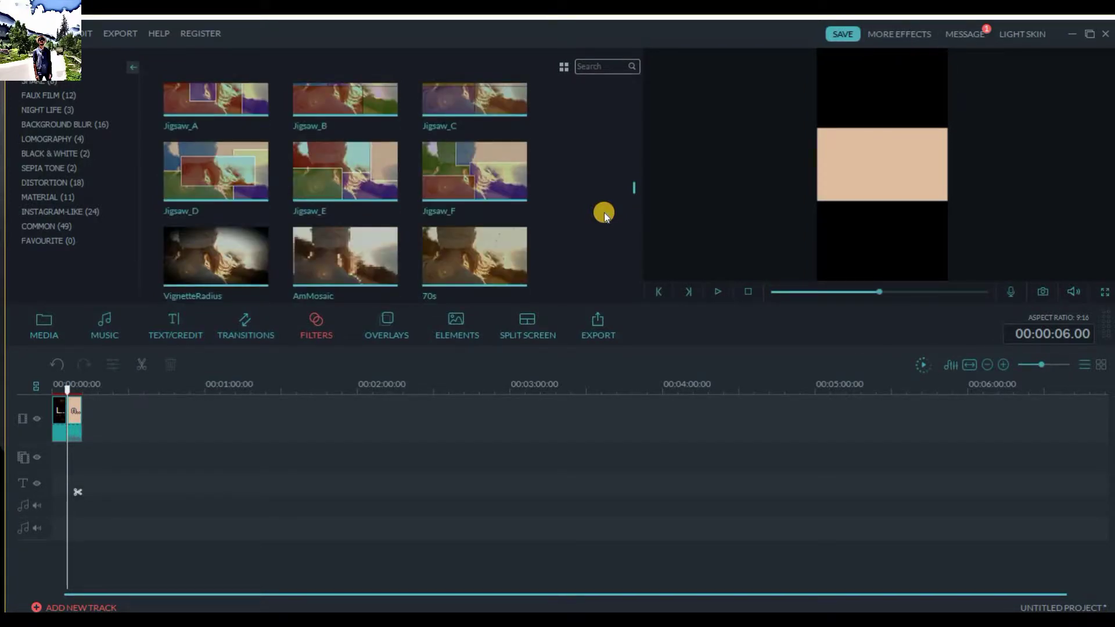
scroll(604, 212, "up", 3)
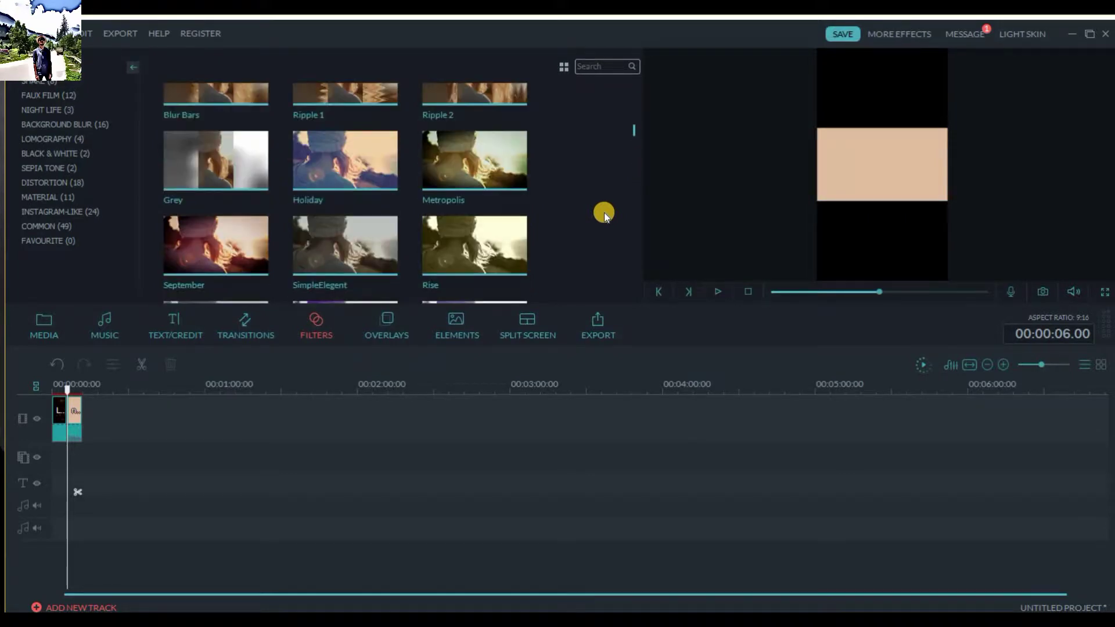
scroll(604, 213, "up", 3)
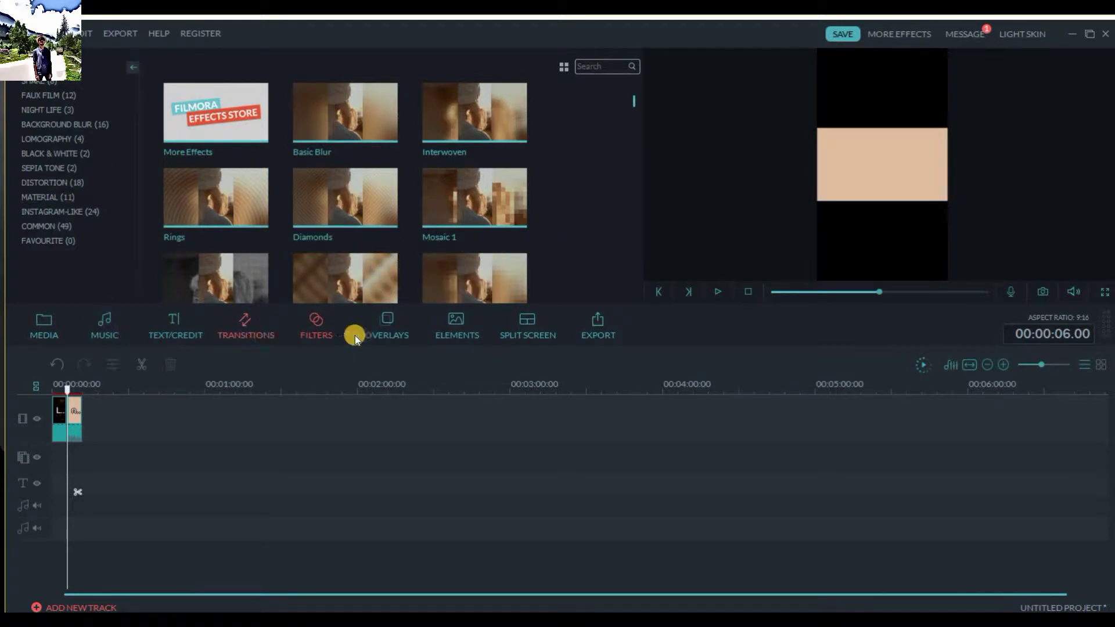
Add the Very Dirty Film overlay on the overlay track at 00:00 and play the timeline to preview it.
left_click(392, 326)
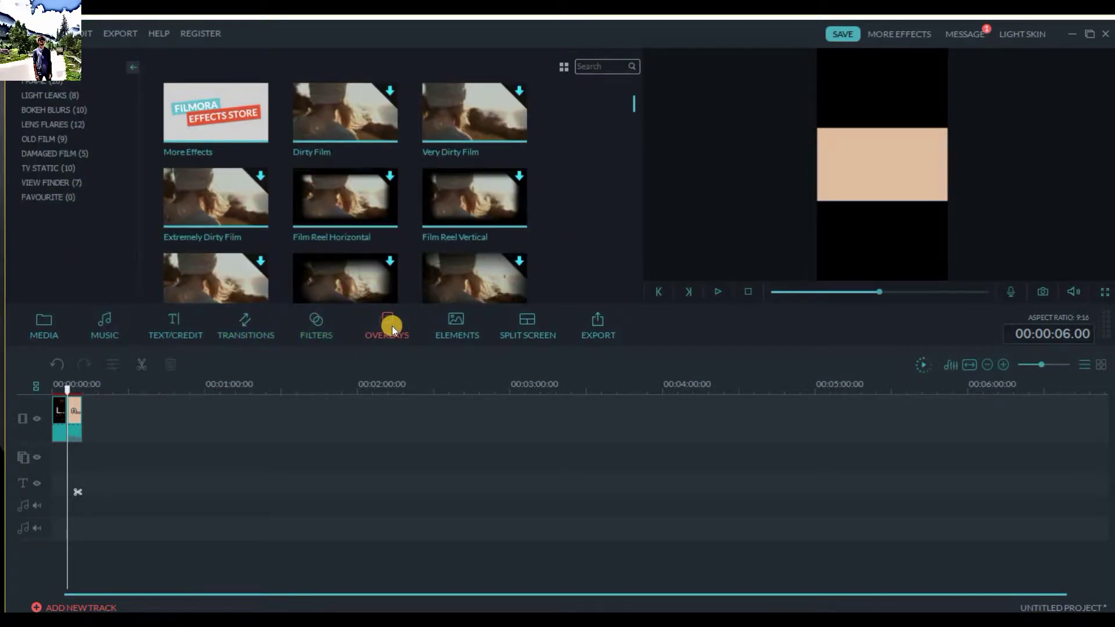
left_click(333, 109)
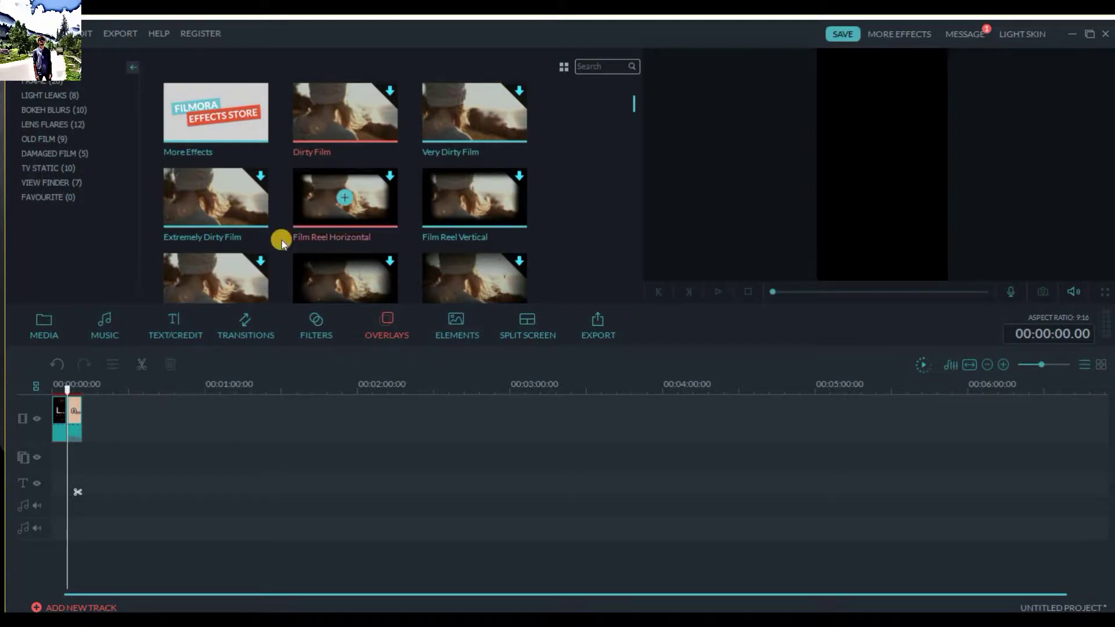
left_click_drag(337, 92, 95, 440)
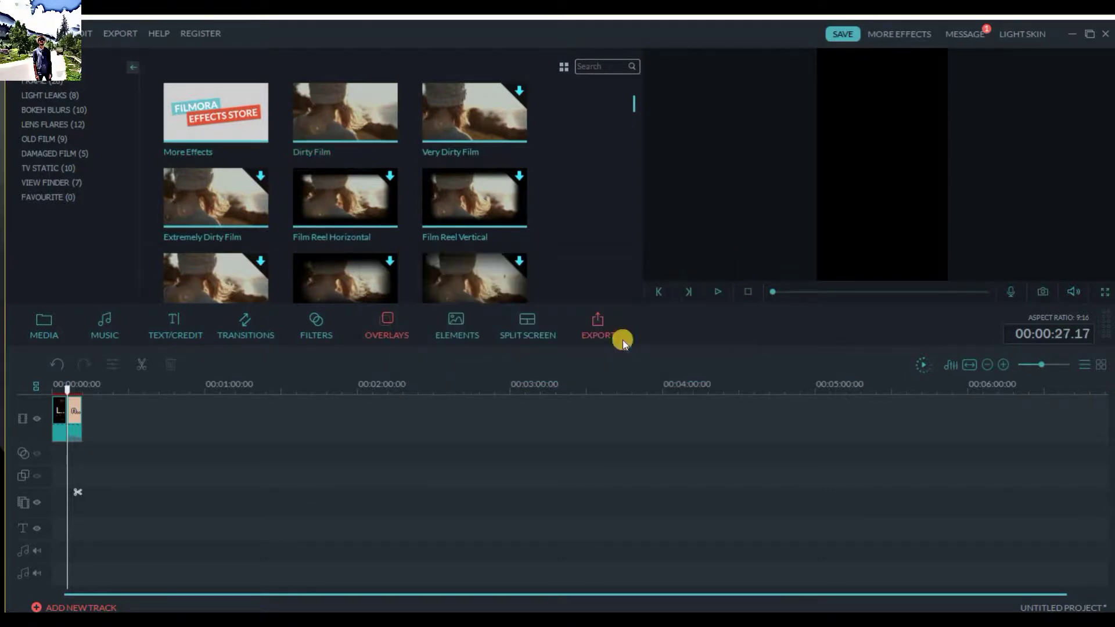
left_click_drag(345, 110, 75, 461)
left_click_drag(463, 135, 58, 455)
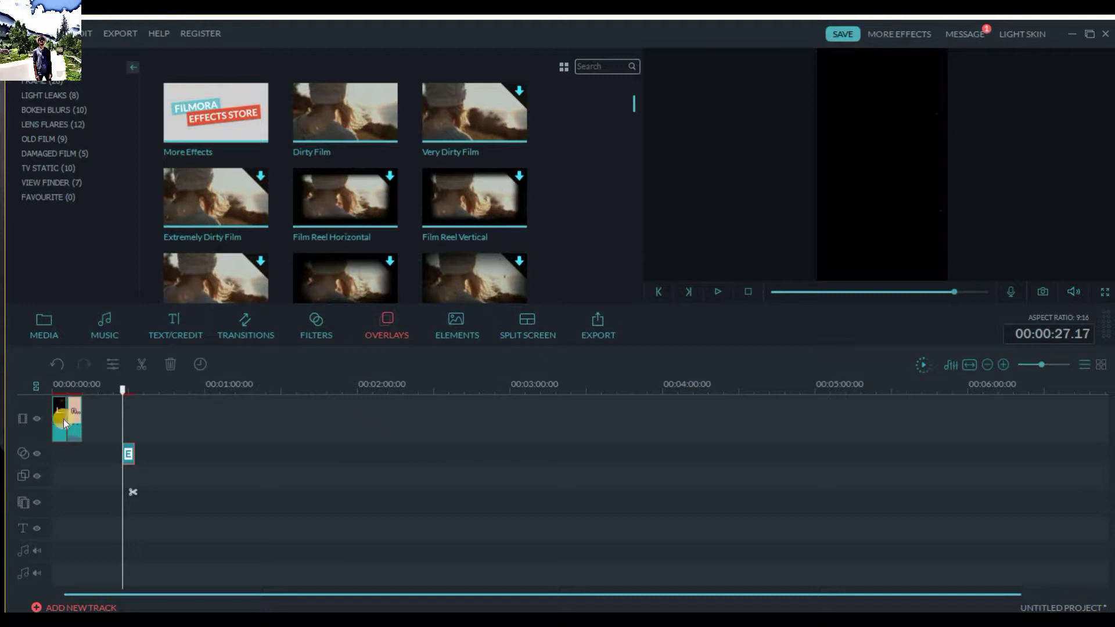
left_click_drag(129, 459, 79, 467)
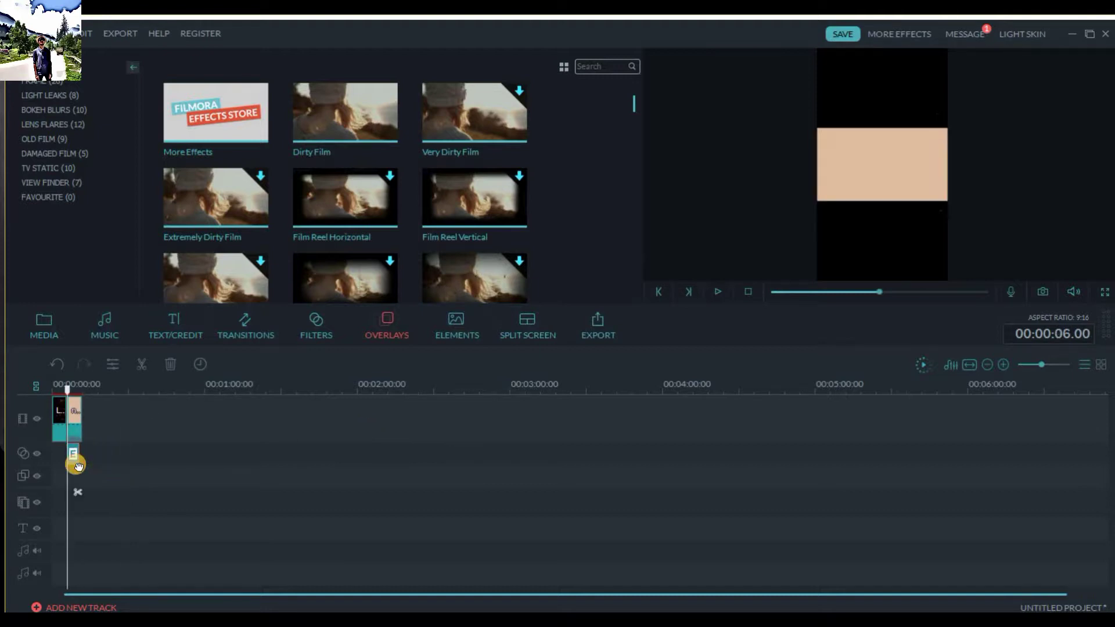
key("space")
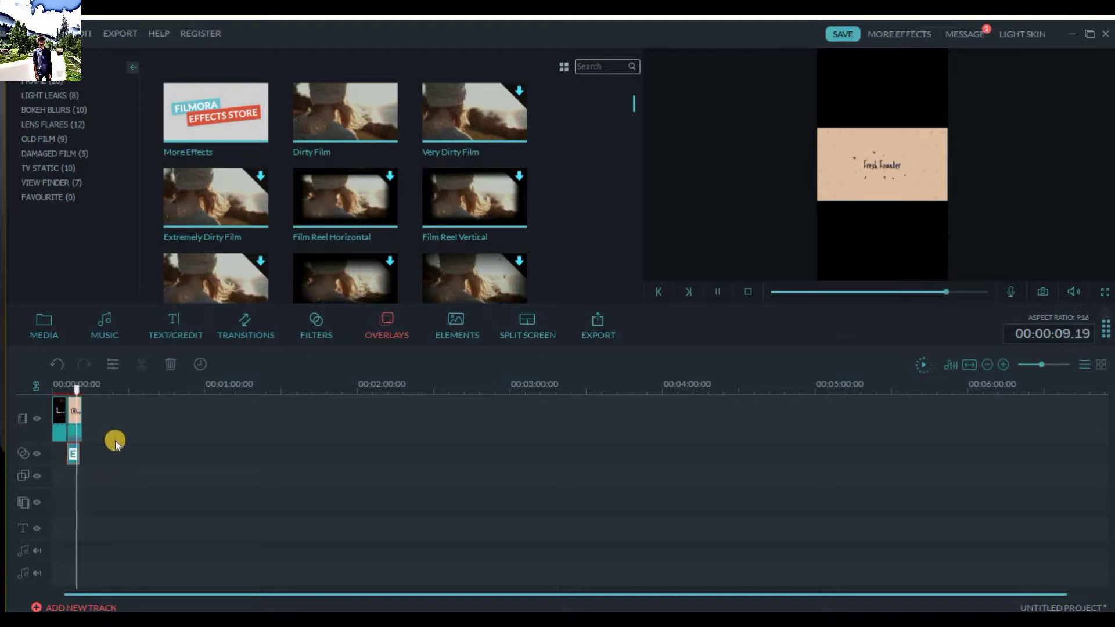
mouse_move(461, 131)
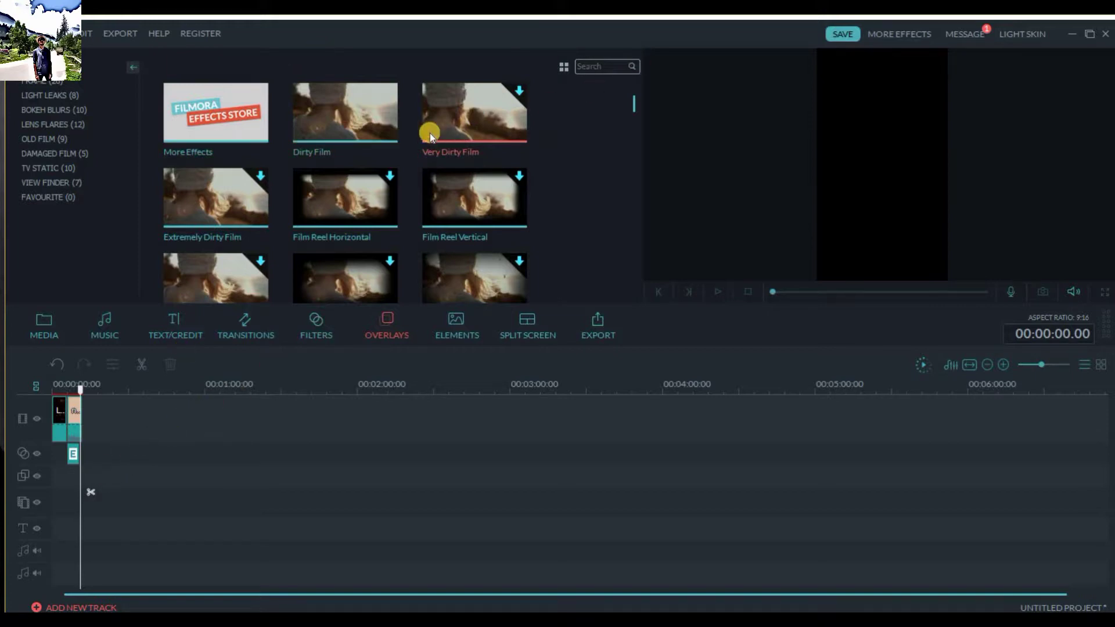
Drop Very Dirty Film onto the overlay track and press Delete on the second overlay clip.
left_click_drag(432, 132, 58, 455)
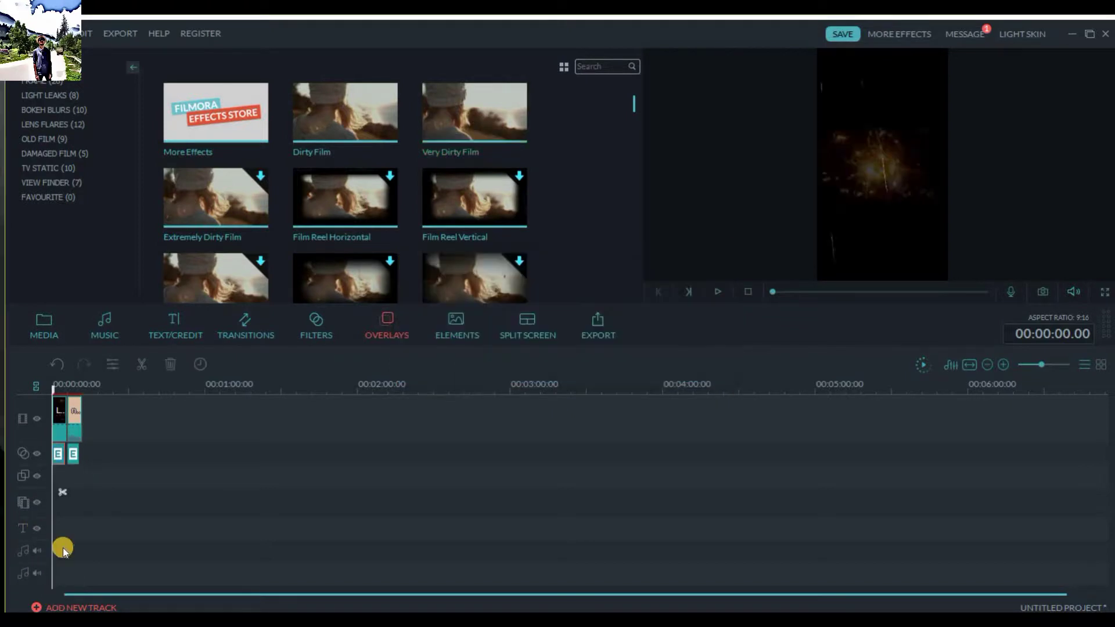
left_click(74, 454)
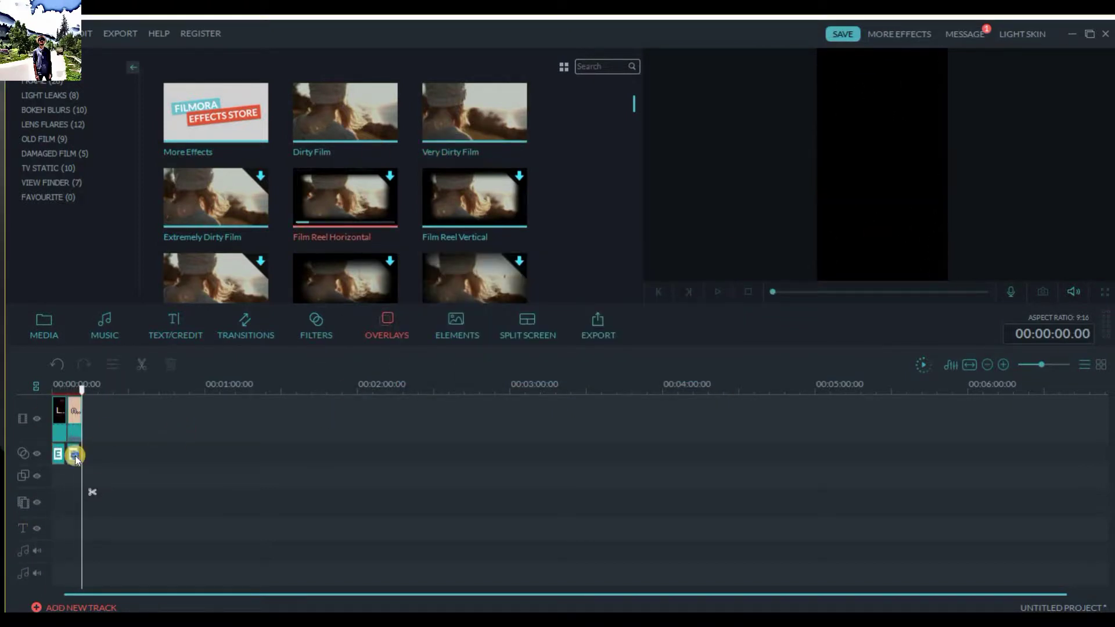
key("Delete")
left_click(68, 608)
left_click(583, 307)
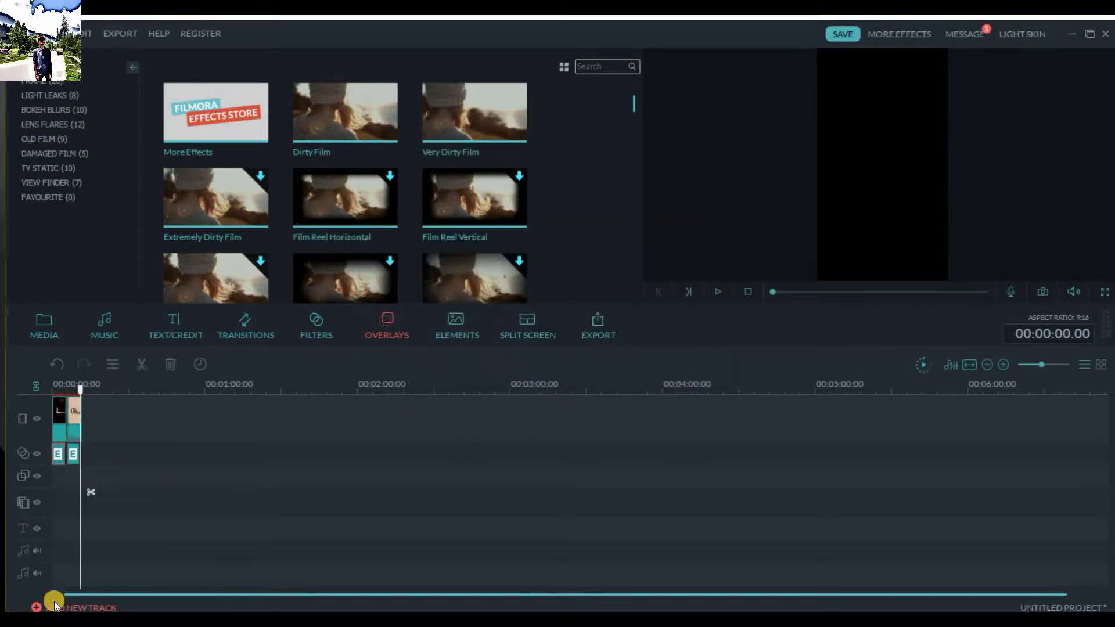
Play the timeline, preview Film Reel Horizontal, then delete the second overlay clip from its context menu.
key("space")
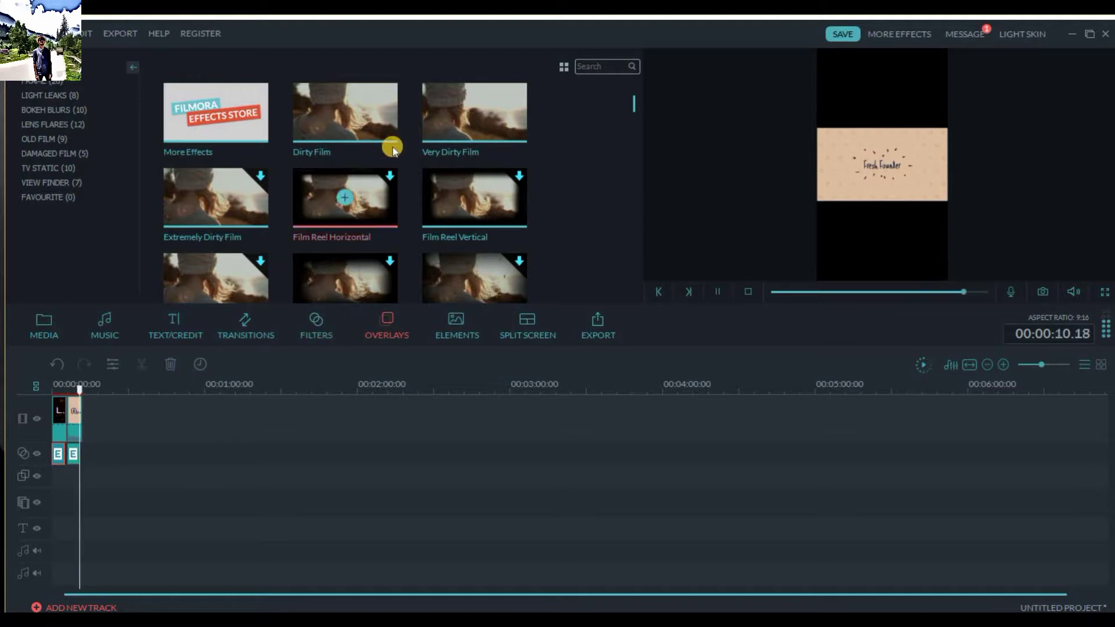
left_click(308, 220)
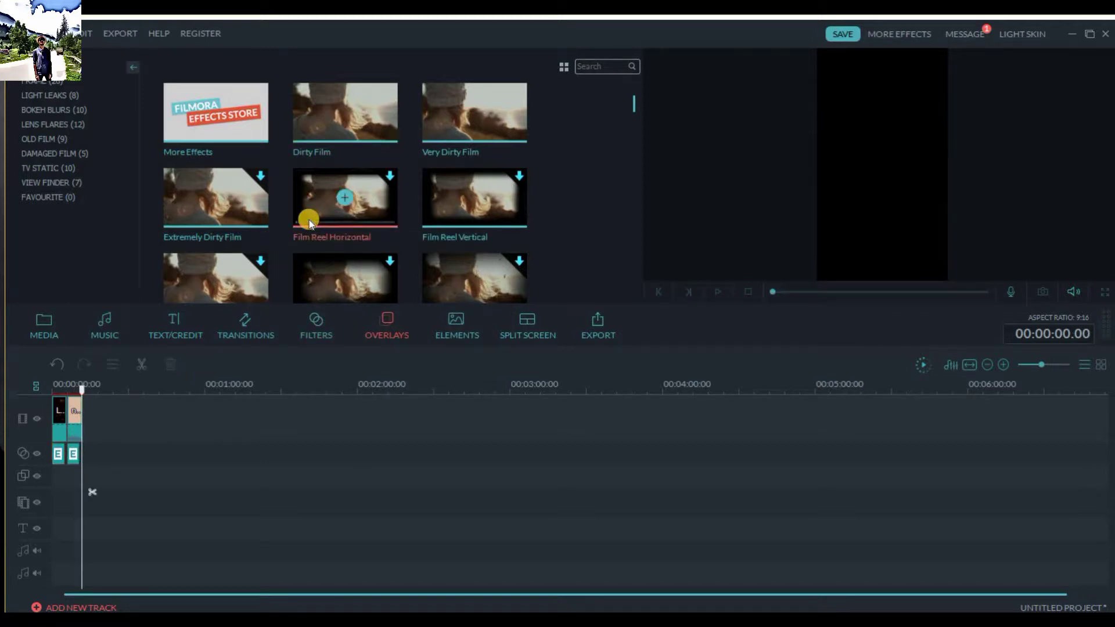
right_click(75, 459)
left_click(110, 591)
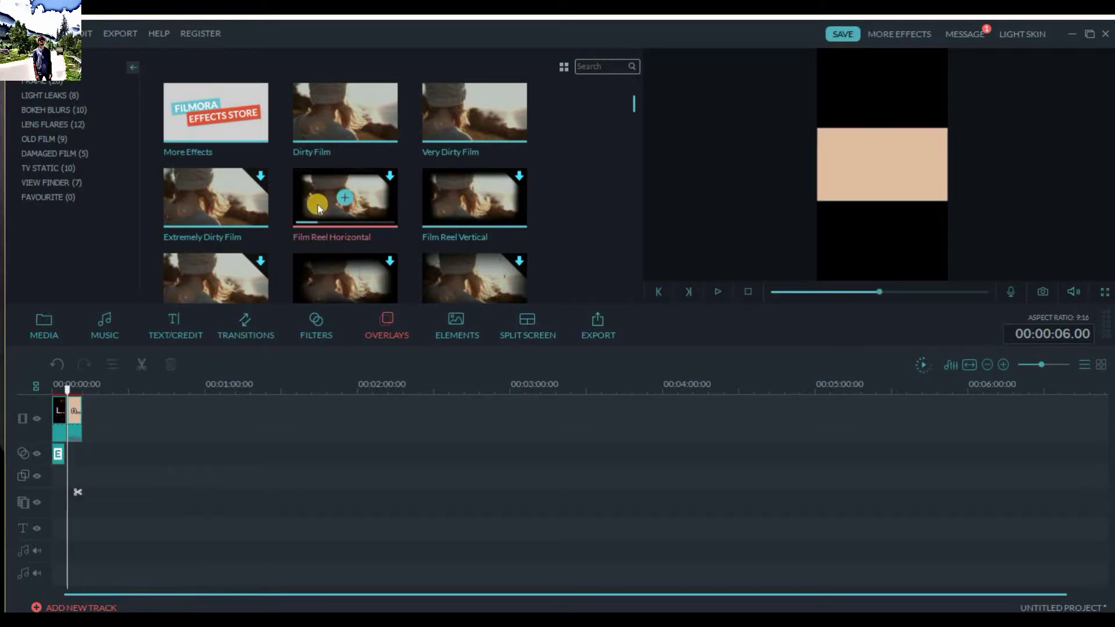
left_click(59, 607)
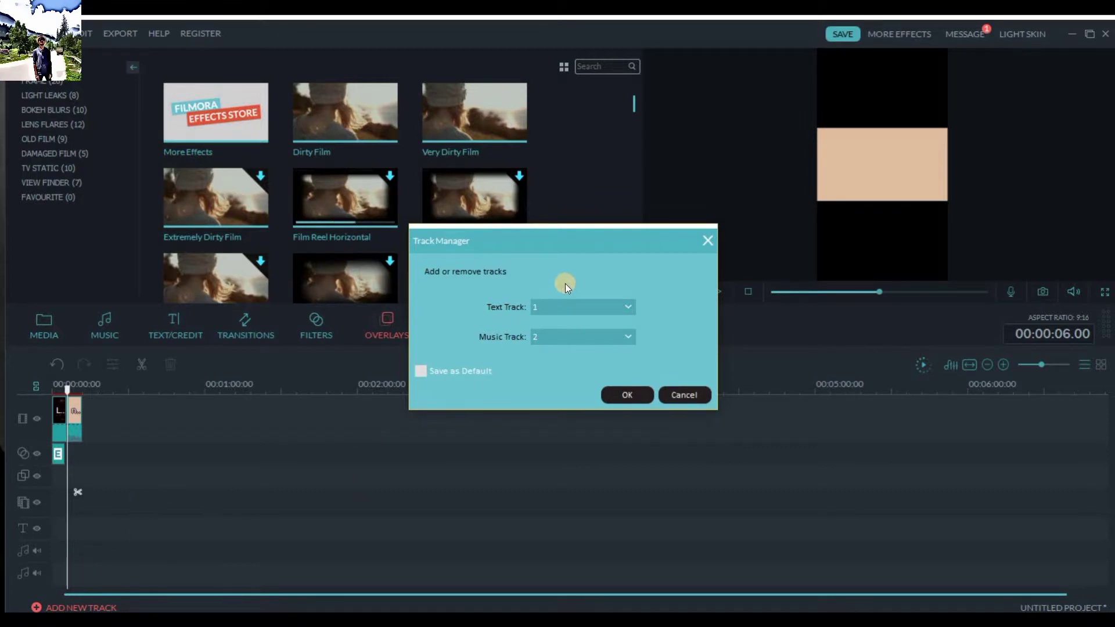
left_click(585, 307)
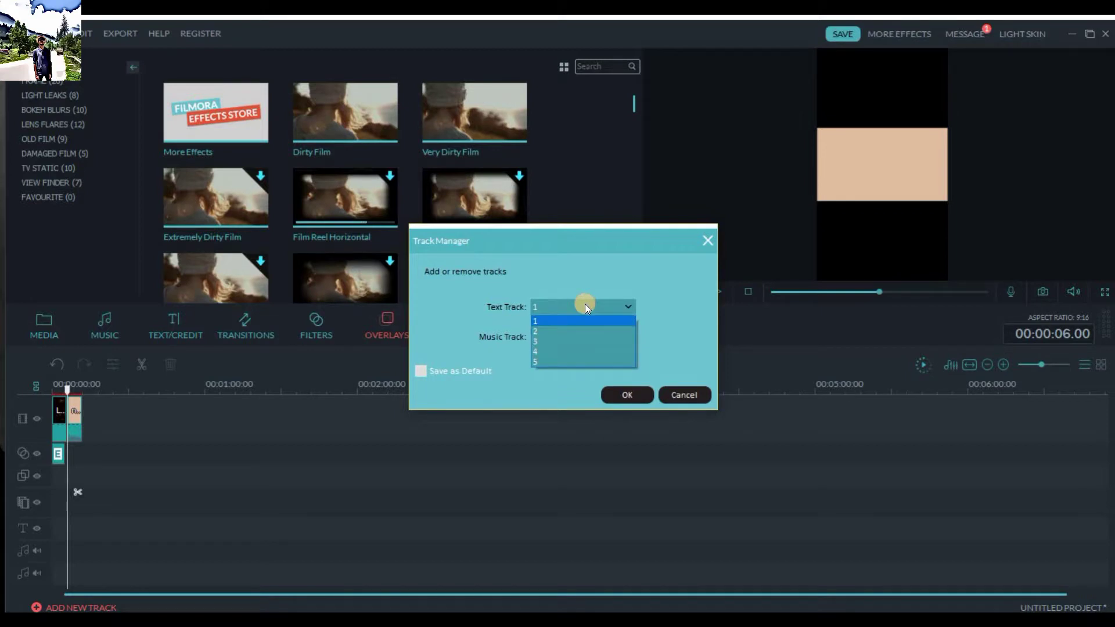
left_click(490, 322)
left_click(580, 336)
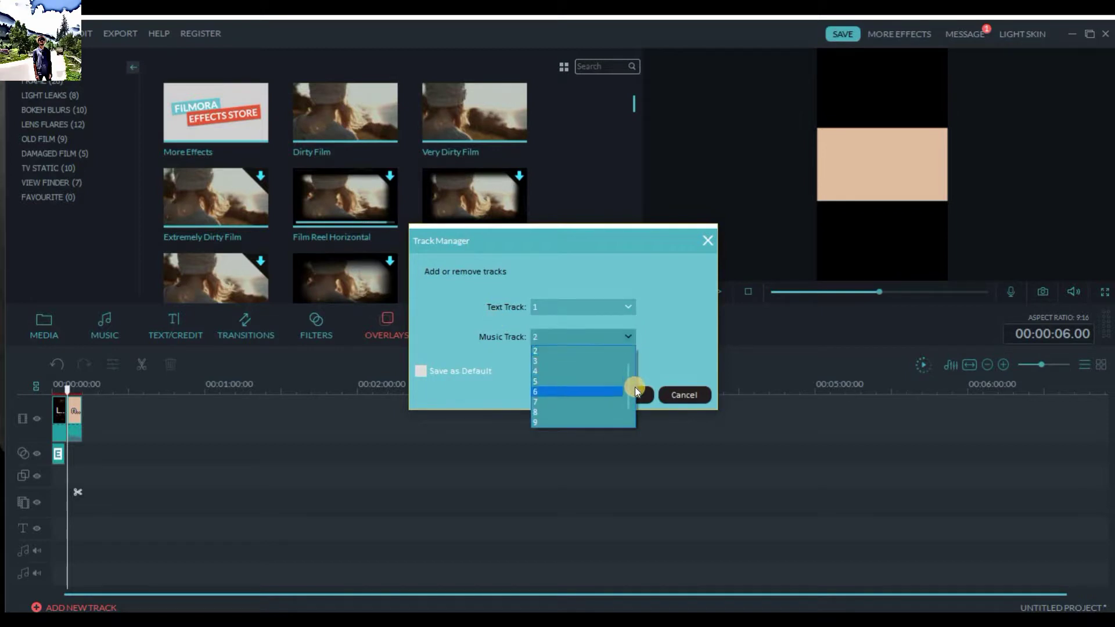
scroll(629, 409, "down", 1)
left_click(464, 320)
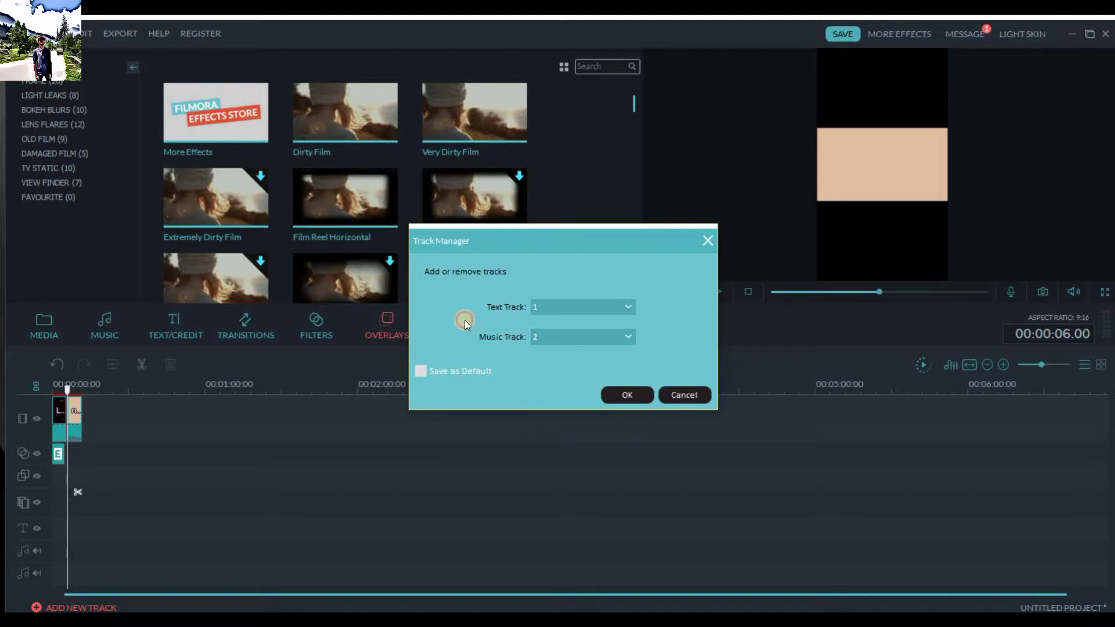
left_click(692, 395)
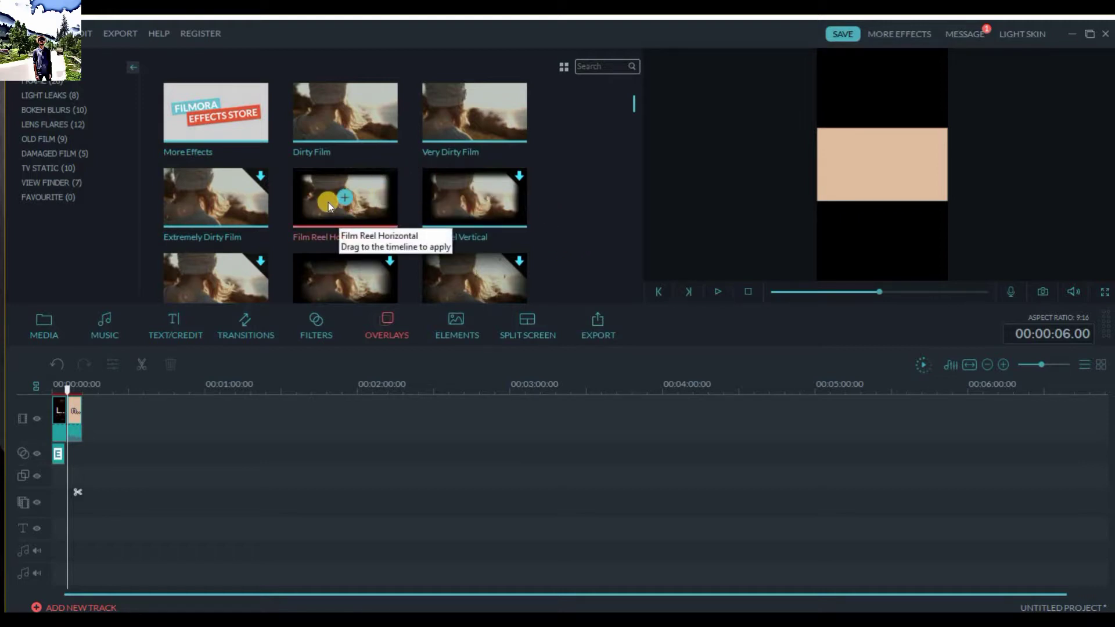
Place Film Reel Horizontal on the overlay track, play it back, and bring up the File menu.
left_click_drag(291, 242, 61, 452)
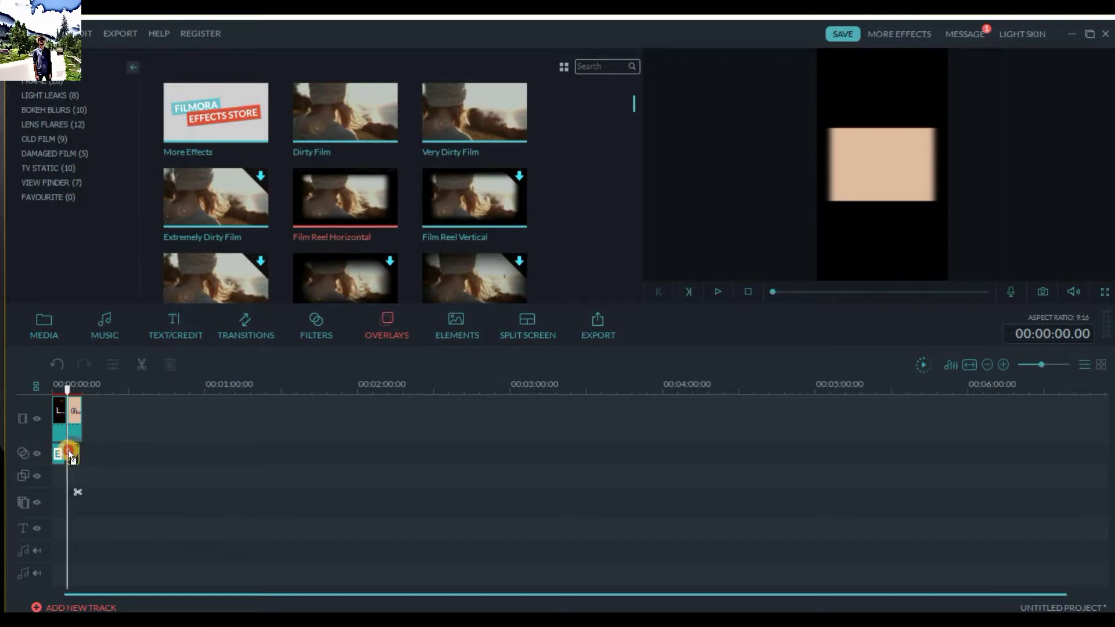
key("space")
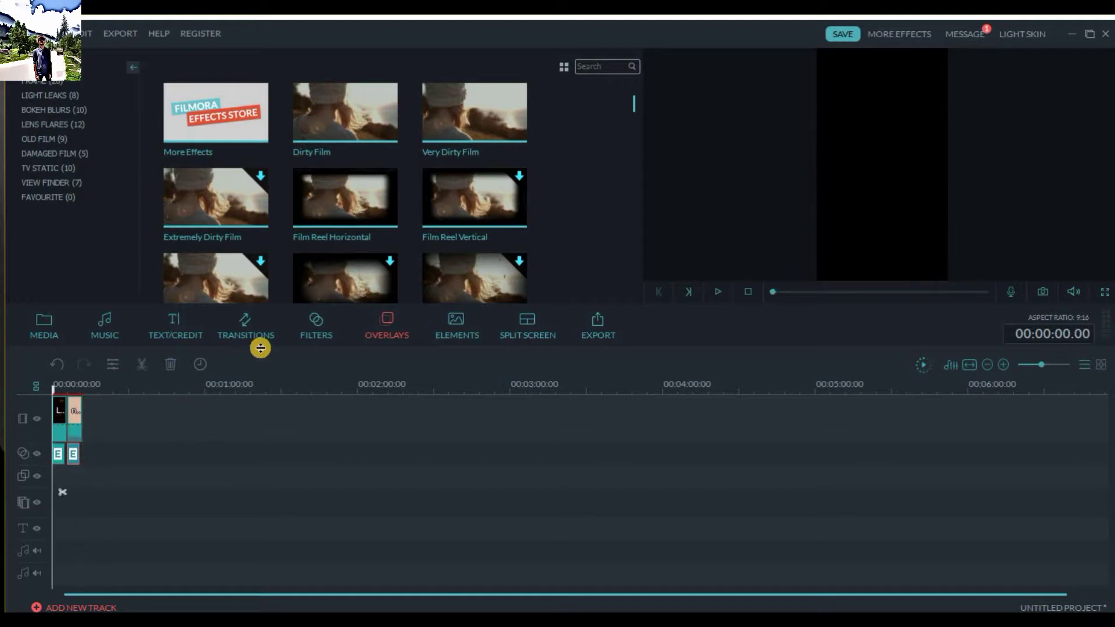
left_click(58, 33)
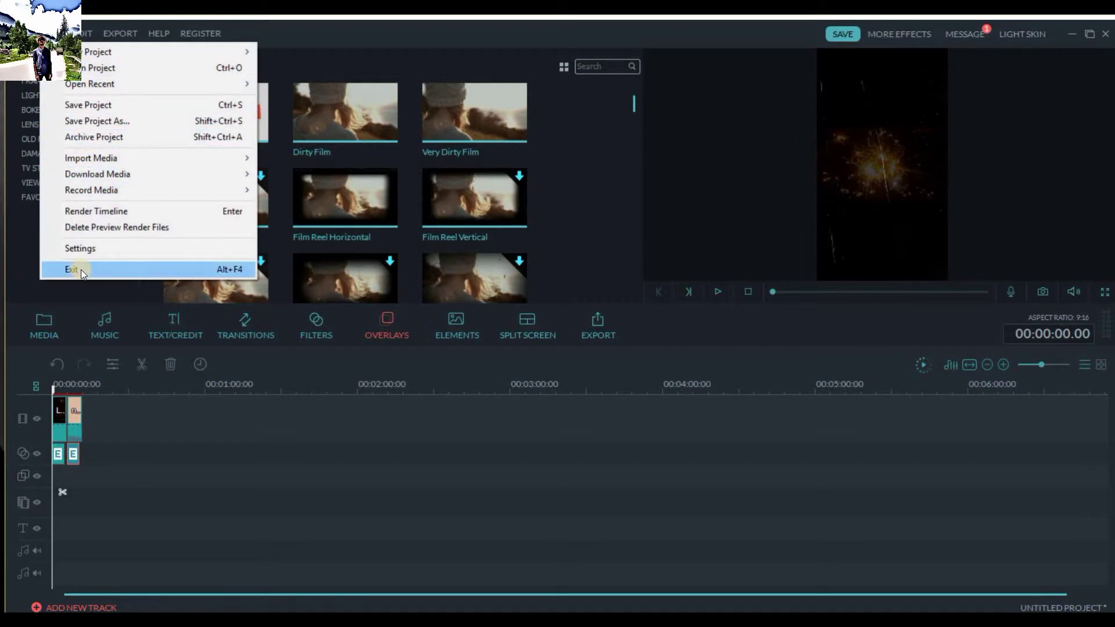
Create a new 16:9 project via File > New Project, declining to save the current one.
left_click(14, 244)
left_click(29, 33)
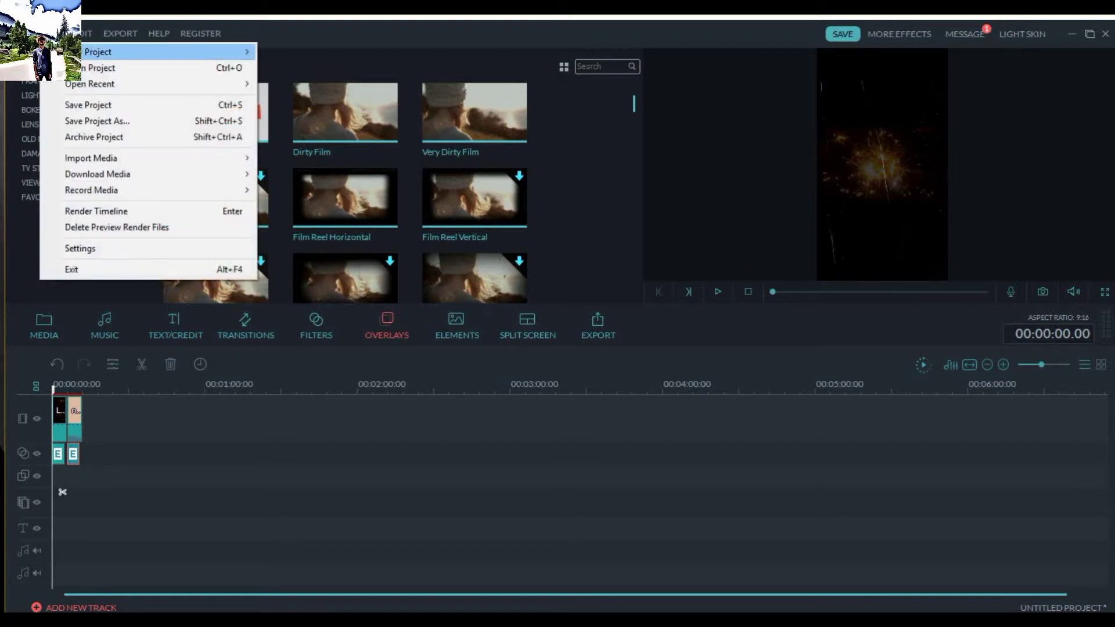
mouse_move(70, 52)
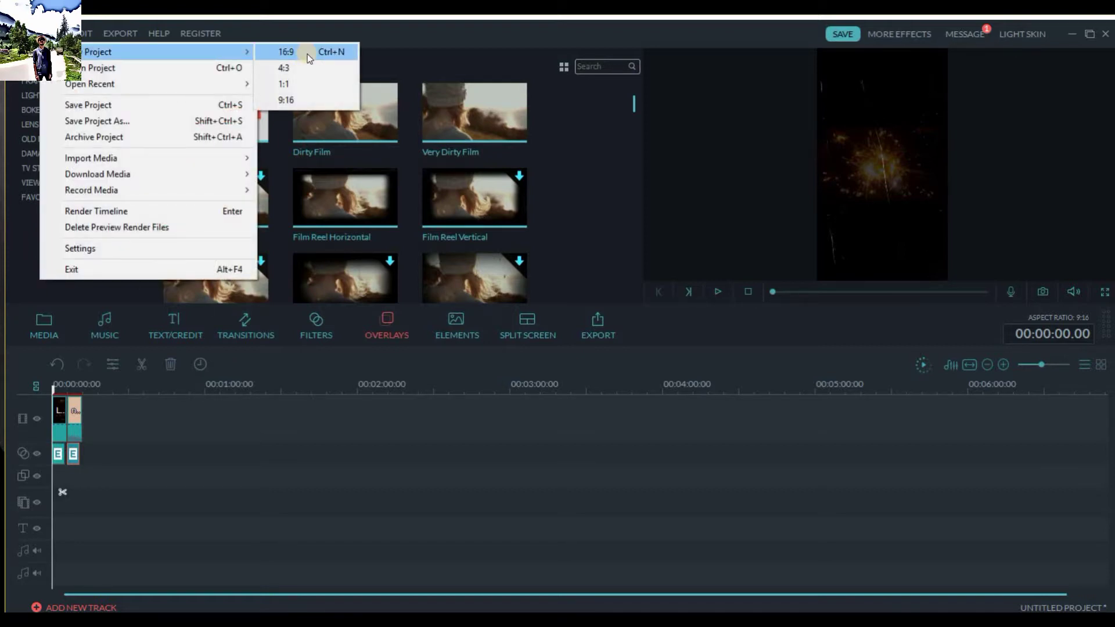
left_click(287, 52)
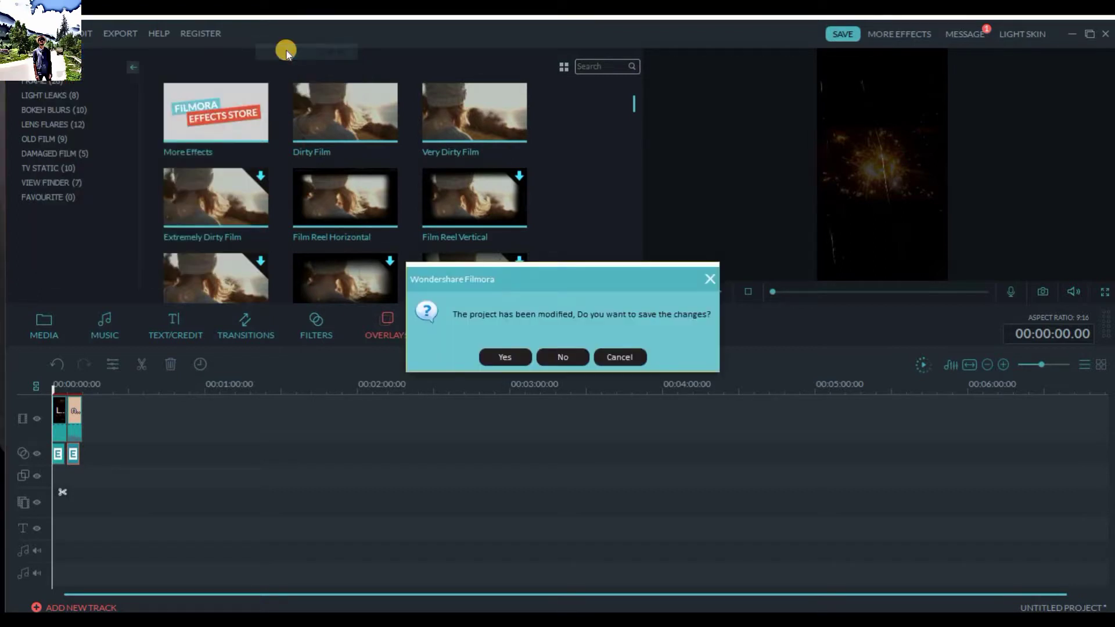
left_click(562, 356)
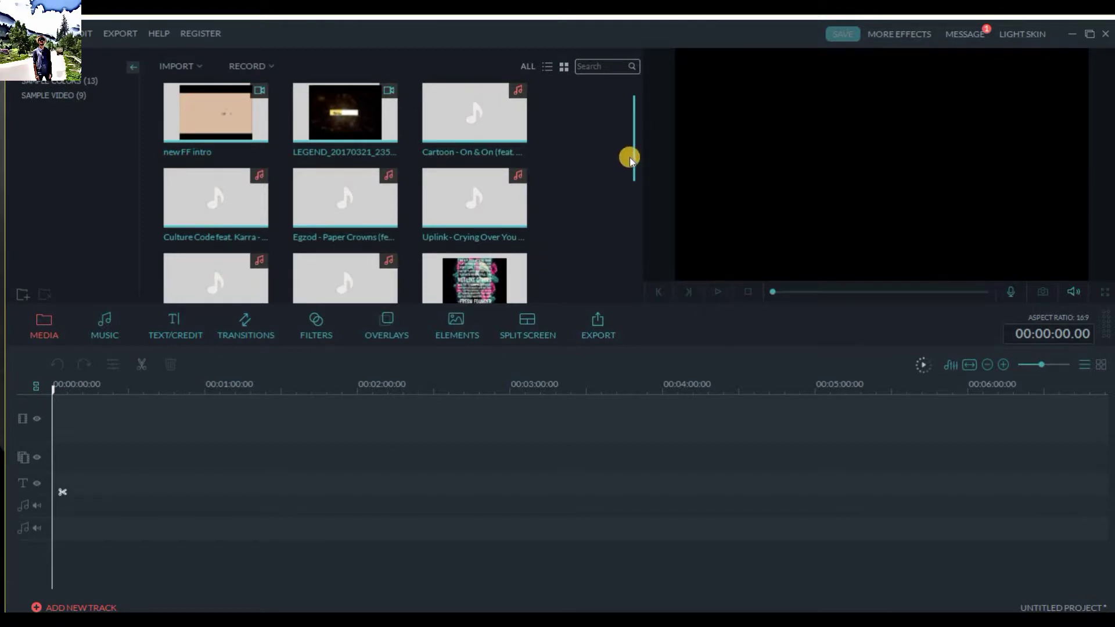
Switch to the Elements library and scroll through the Badge, Handdrawn and Love graphics.
left_click_drag(636, 159, 655, 238)
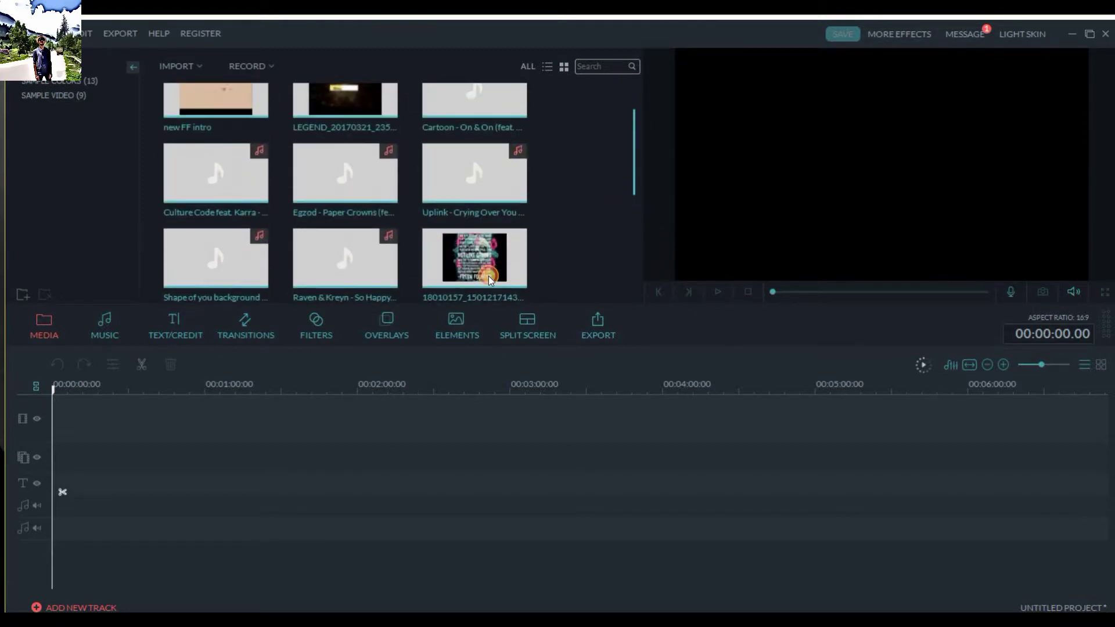
left_click(464, 316)
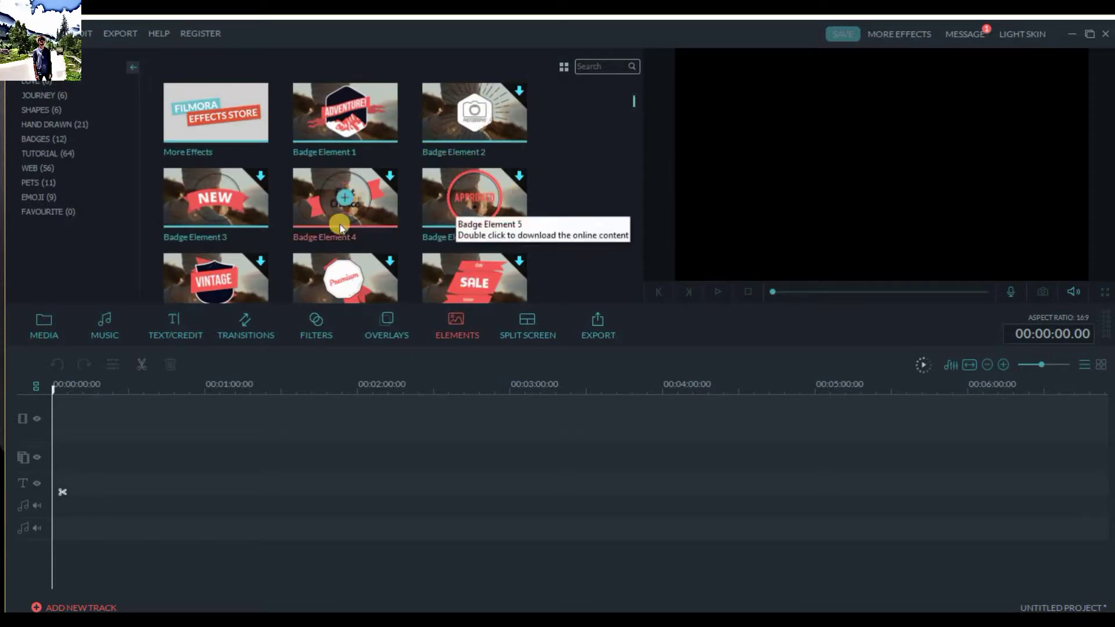
scroll(638, 110, "down", 3)
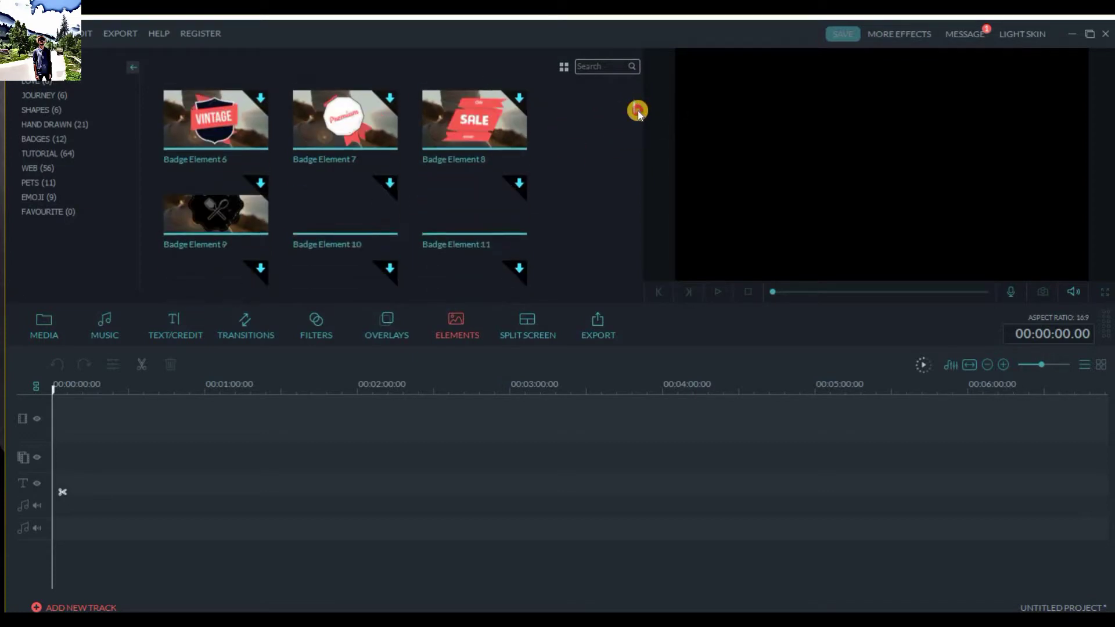
scroll(640, 113, "down", 1)
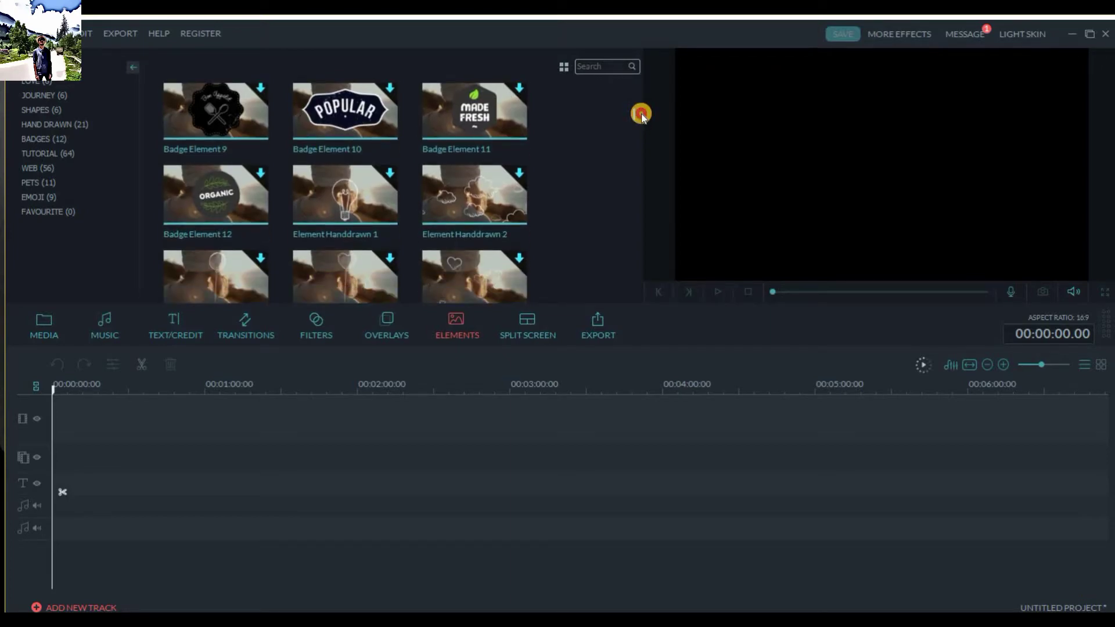
scroll(641, 113, "down", 3)
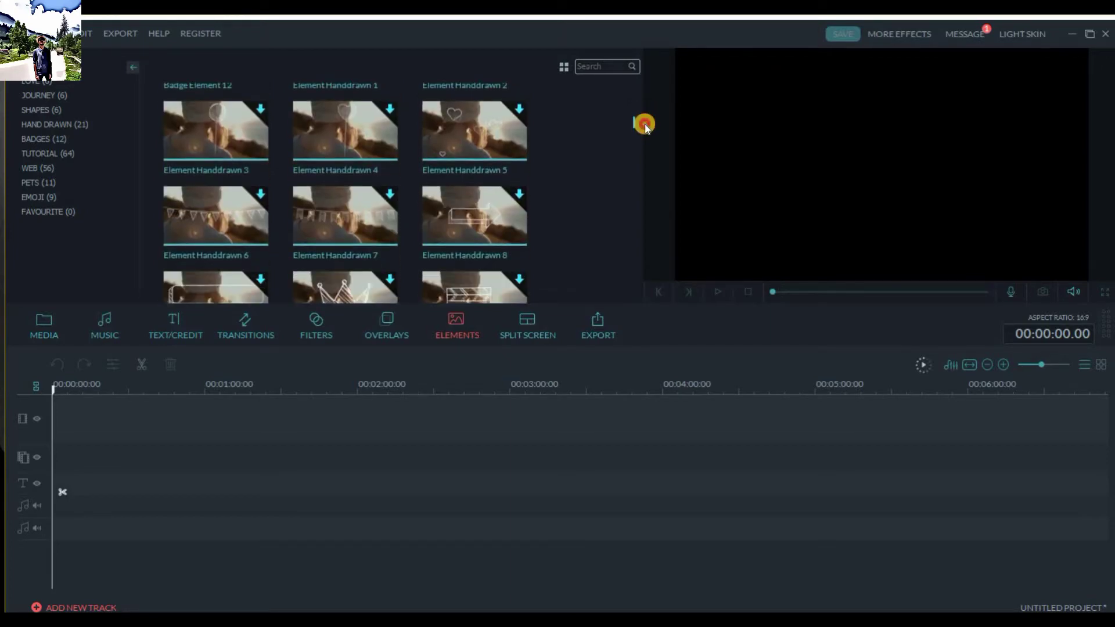
scroll(642, 133, "down", 8)
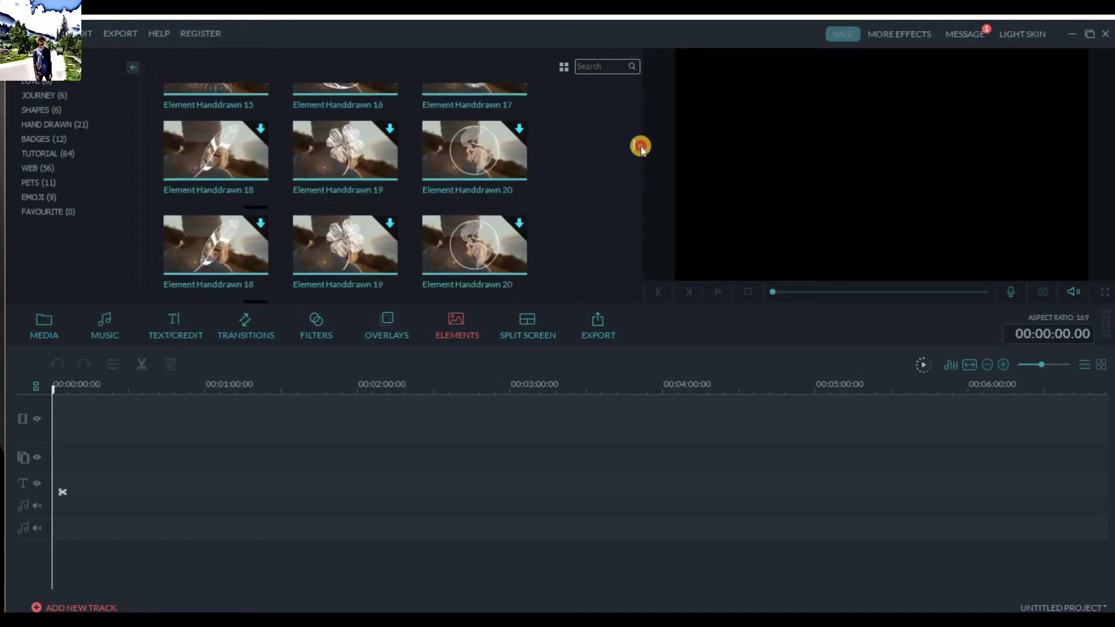
scroll(641, 147, "down", 3)
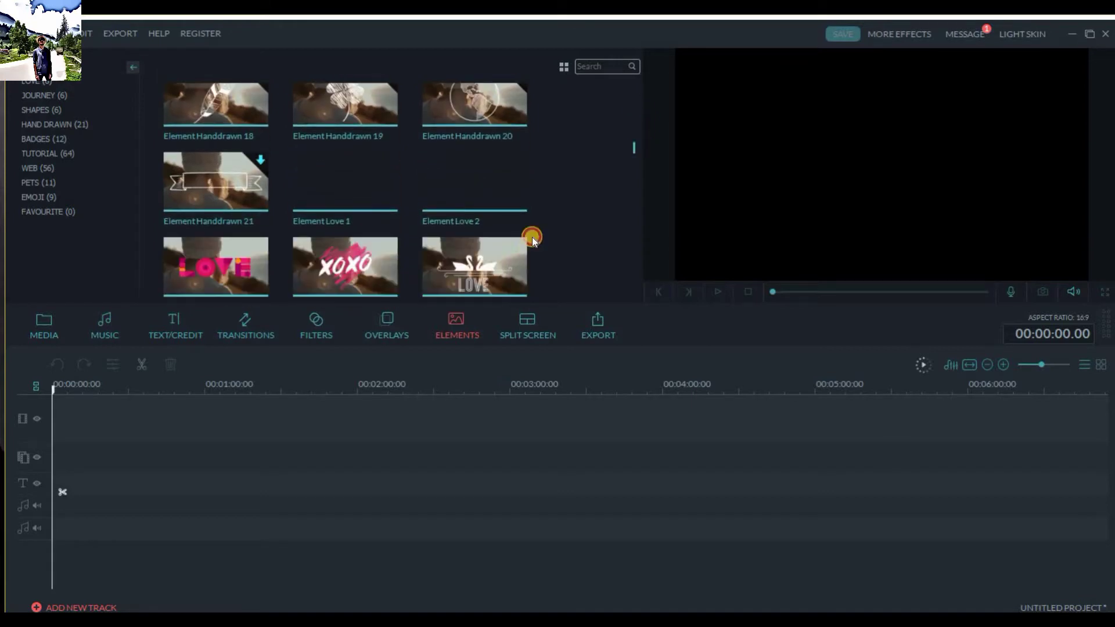
Flip through the Split Screen, Overlays and Filters tabs, then scroll the Transitions grid.
left_click(534, 318)
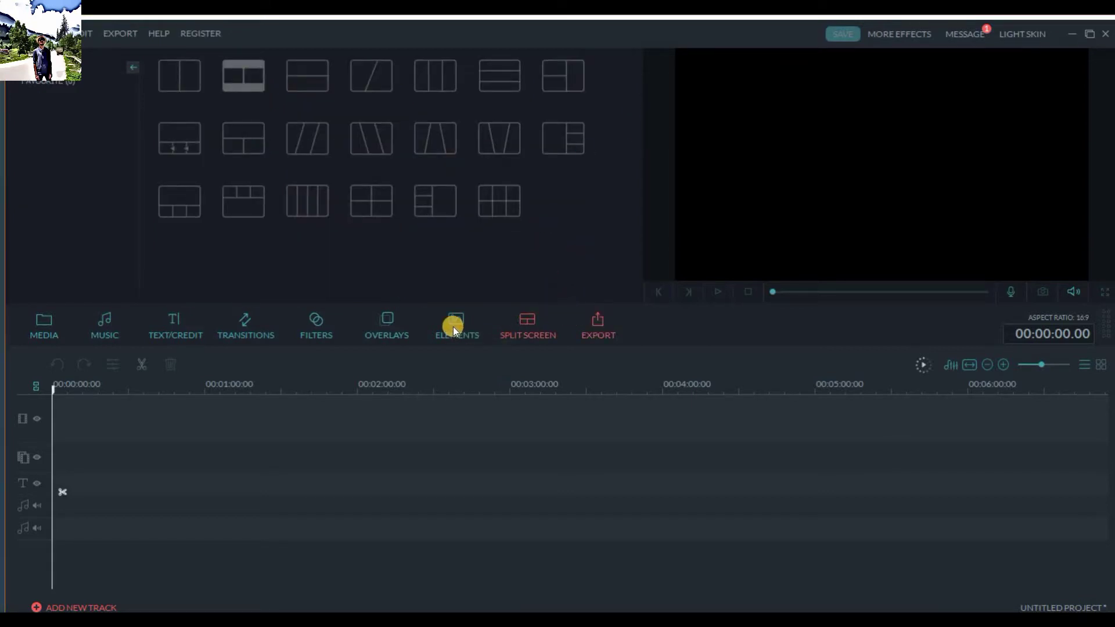
left_click(412, 324)
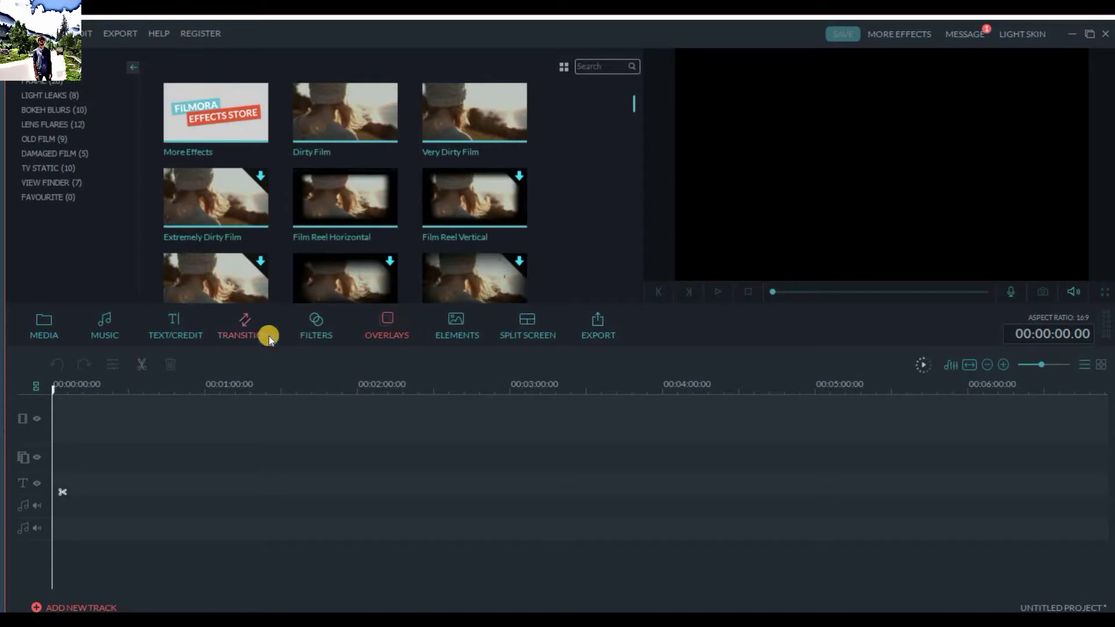
left_click(294, 337)
left_click(242, 316)
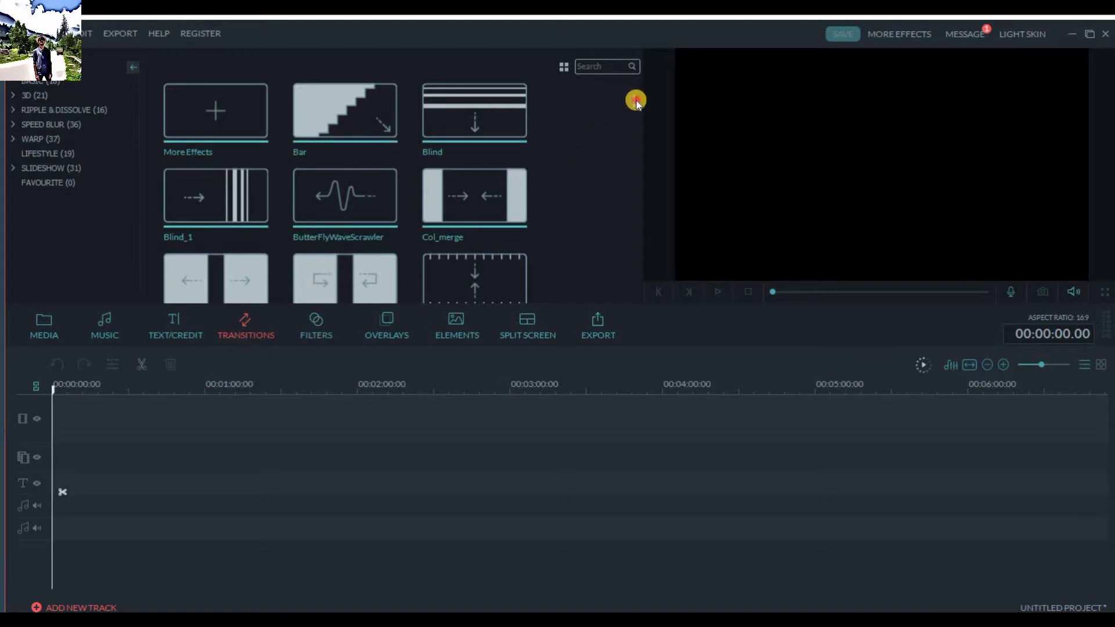
scroll(636, 102, "down", 10)
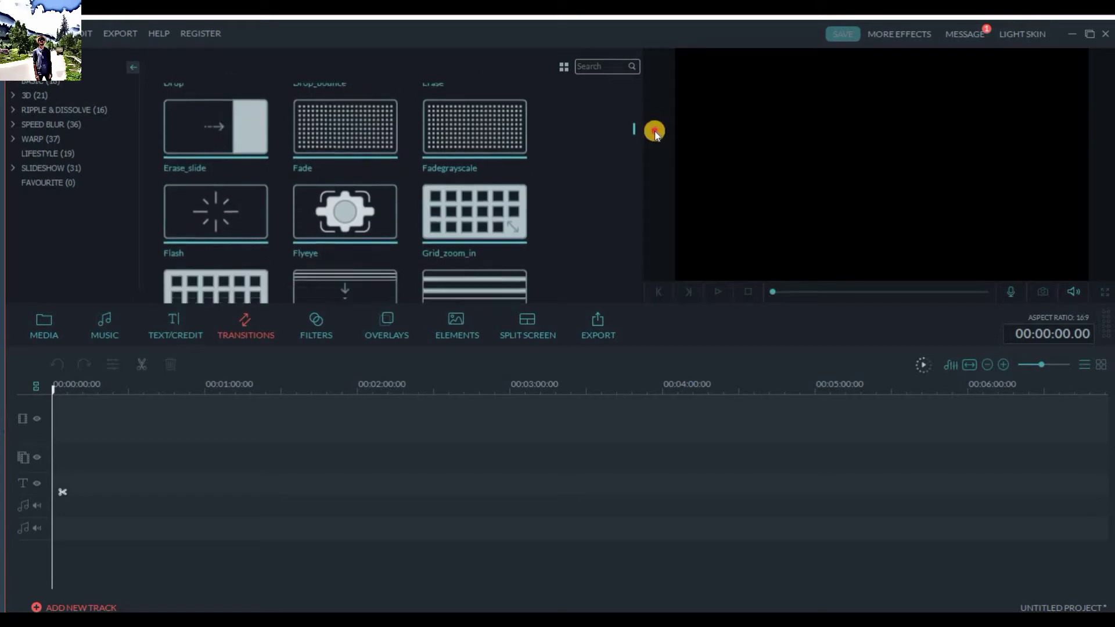
scroll(655, 133, "down", 15)
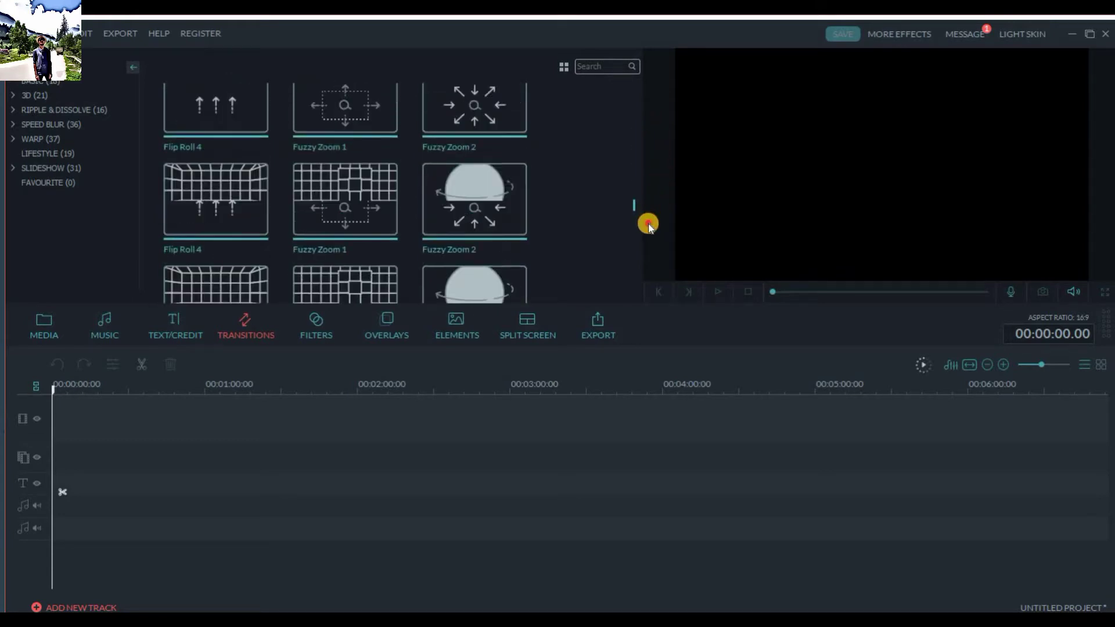
scroll(645, 232, "down", 5)
Show the Text/Credit library and scroll through the Opener title templates.
left_click(182, 331)
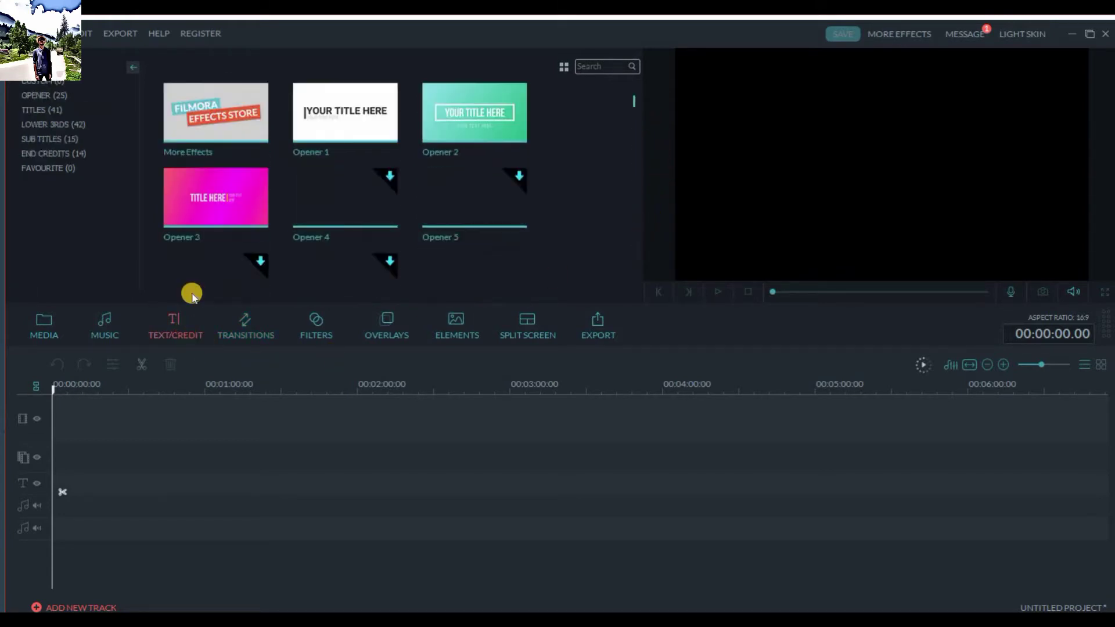
scroll(636, 110, "down", 3)
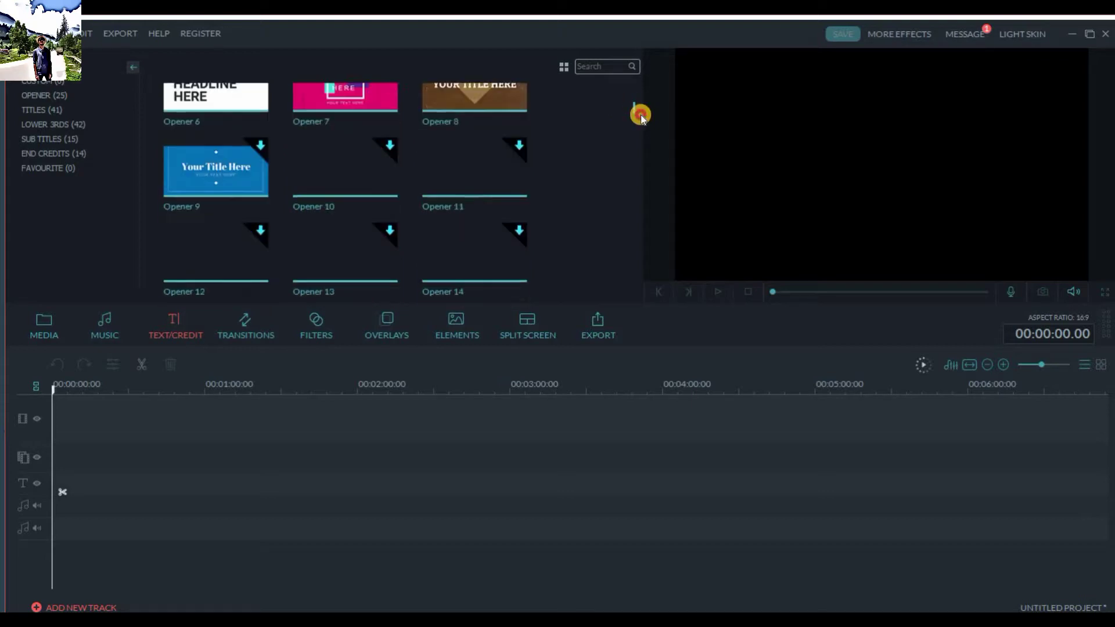
scroll(639, 110, "up", 3)
scroll(642, 119, "down", 8)
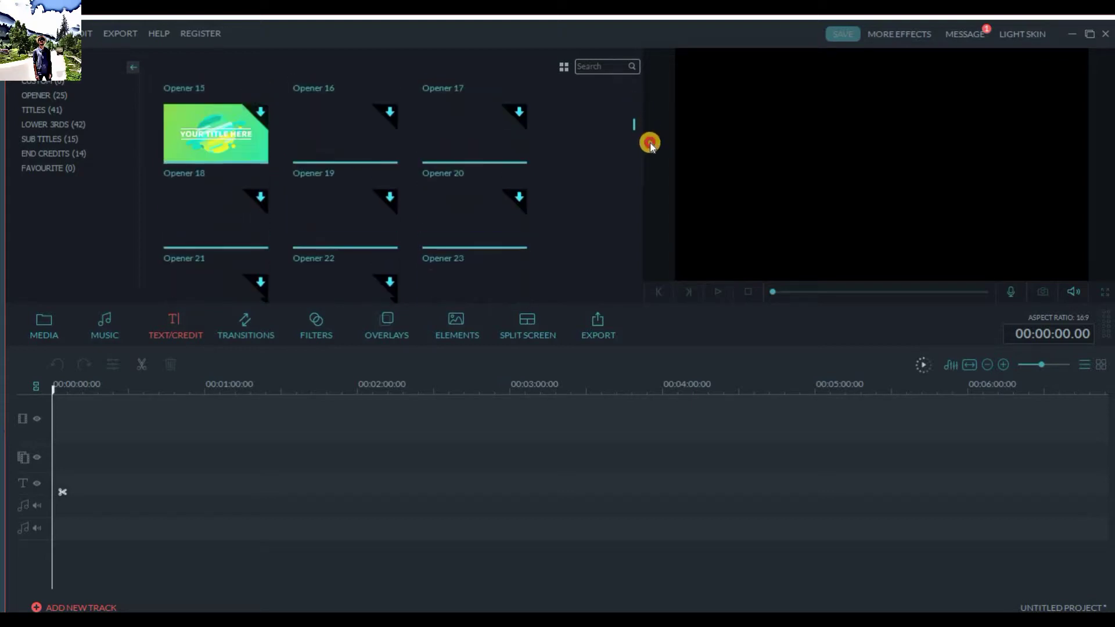
scroll(645, 134, "down", 2)
scroll(642, 111, "up", 10)
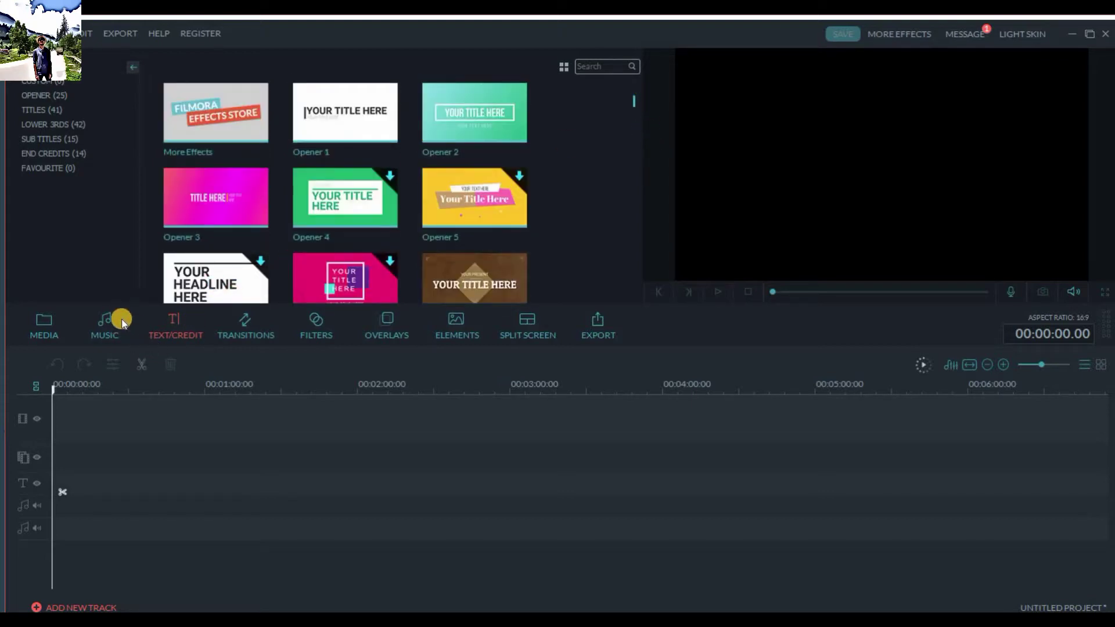
Look at the Music library, then return to the Text/Credit templates.
left_click(122, 322)
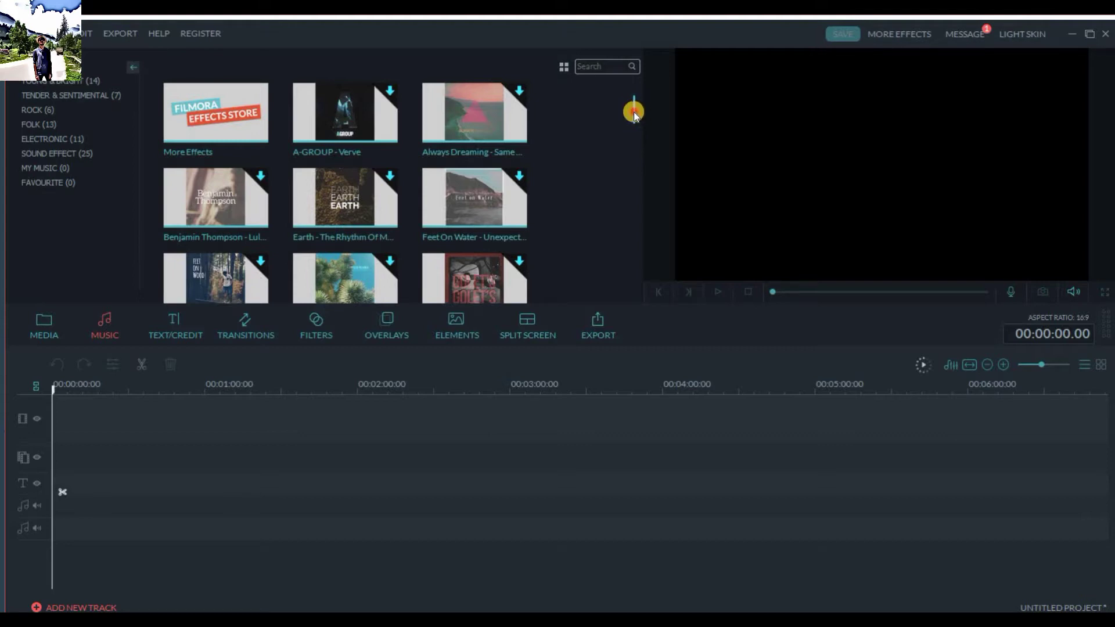
mouse_move(634, 110)
left_mouse_down()
mouse_move(635, 137)
mouse_move(618, 104)
left_mouse_up()
left_click(174, 323)
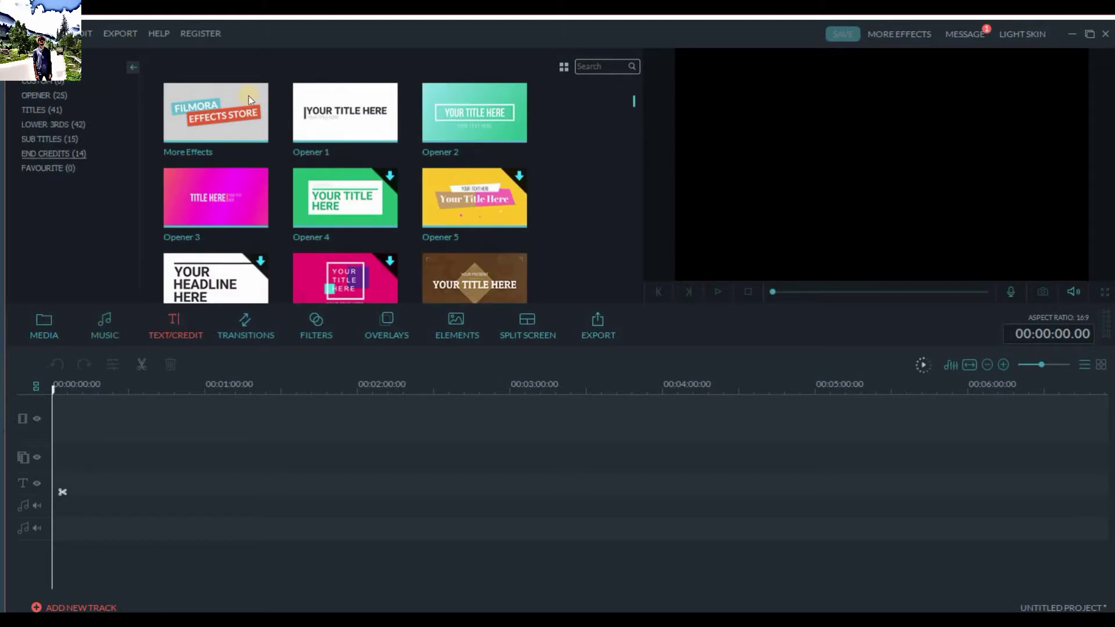
left_click(203, 118)
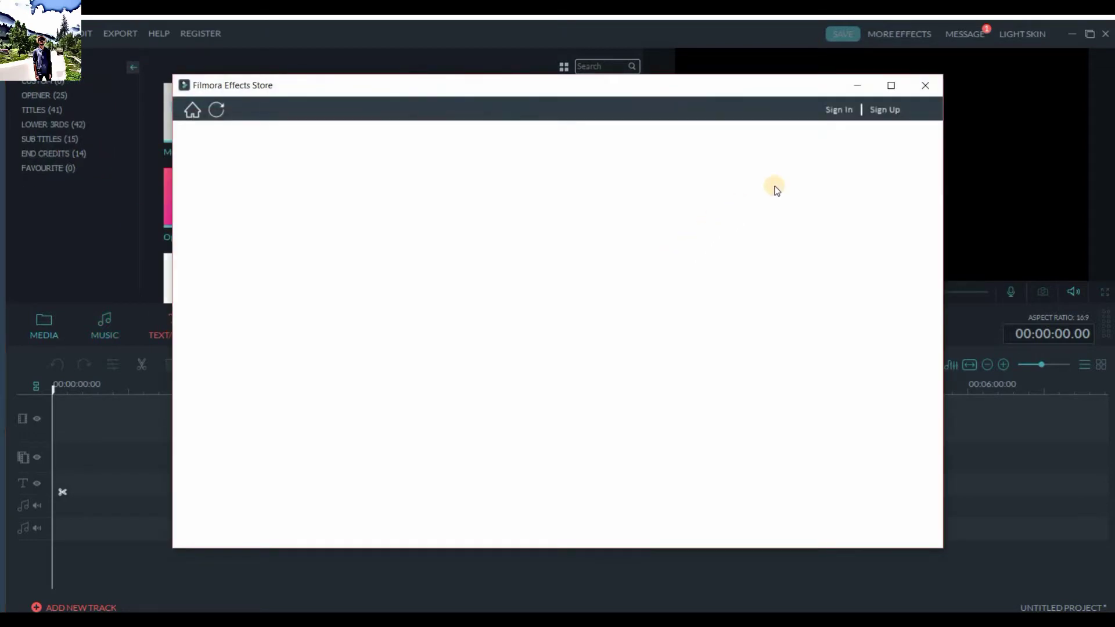
left_click(936, 82)
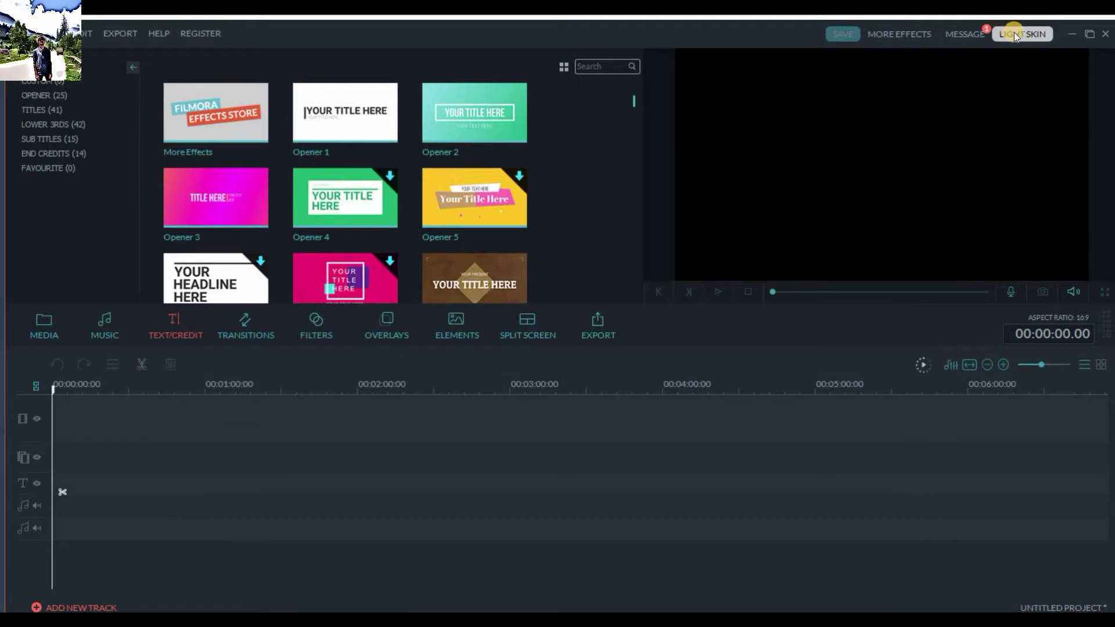
left_click(1015, 33)
left_click(1011, 37)
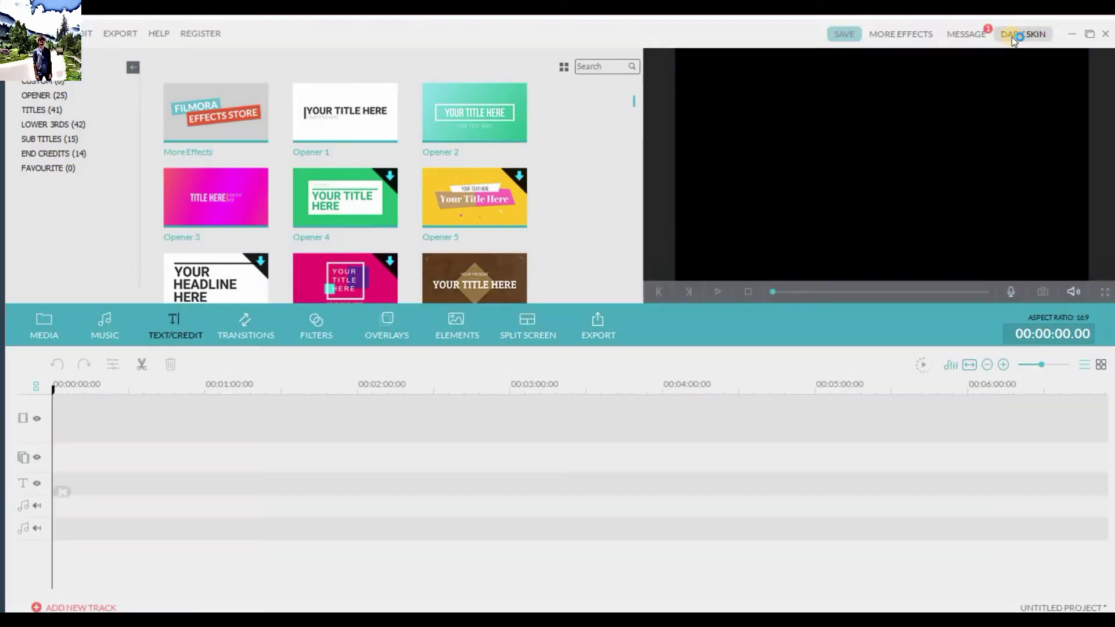
left_click(1012, 37)
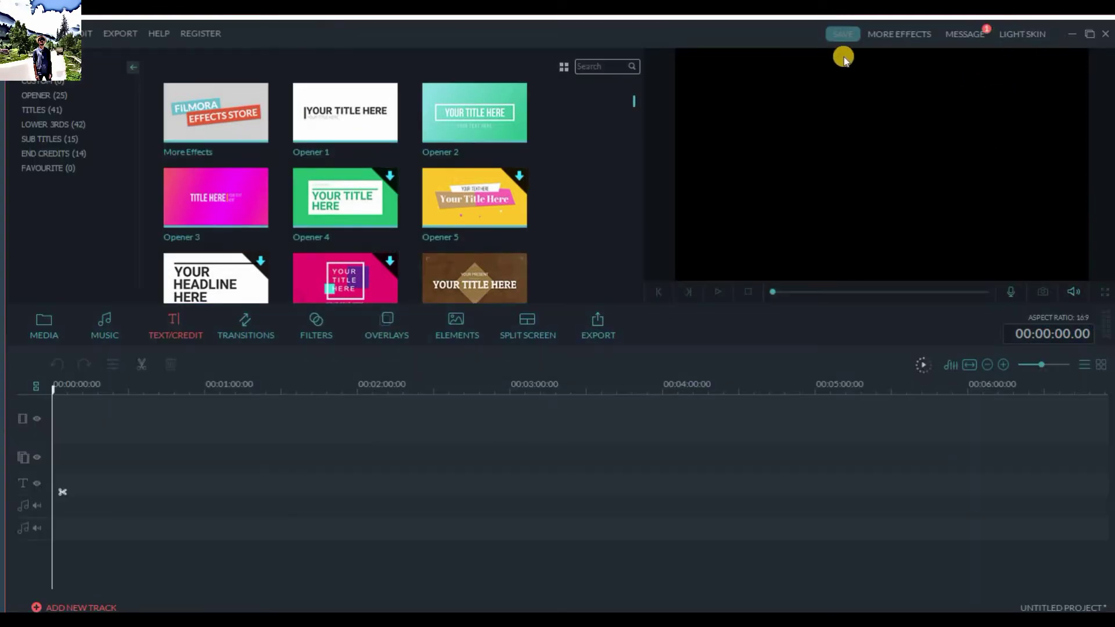
left_click(871, 36)
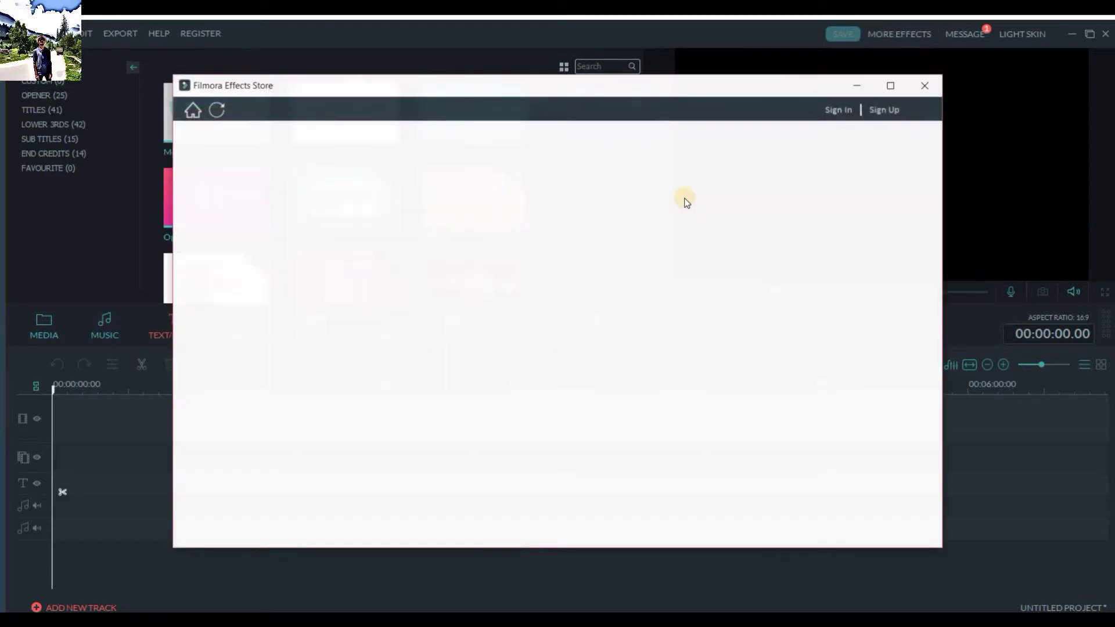
left_click(924, 86)
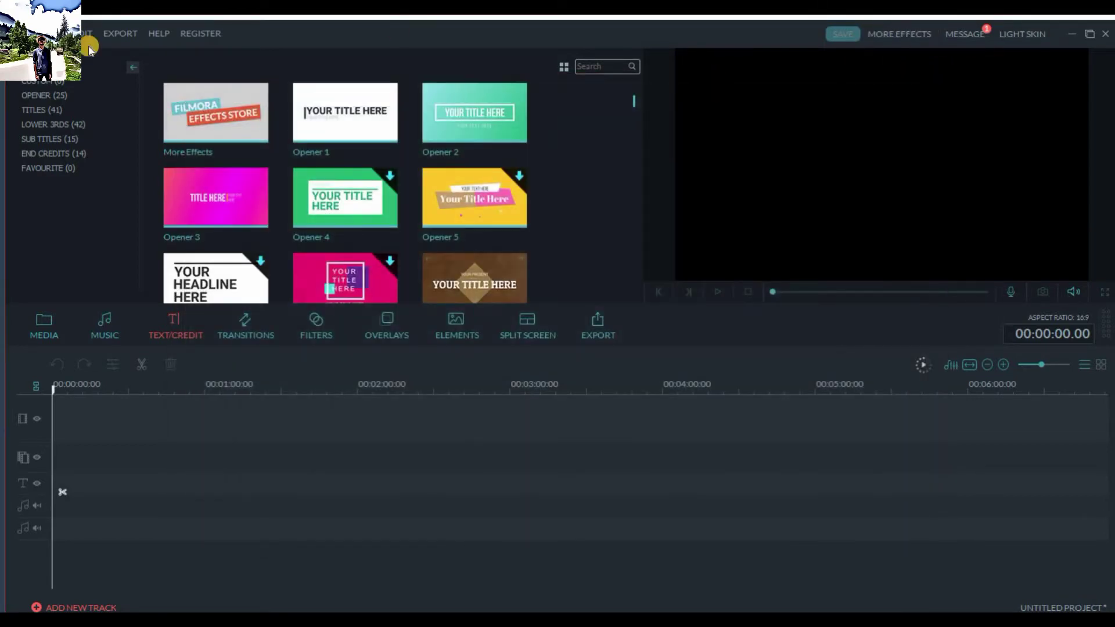
left_click(91, 31)
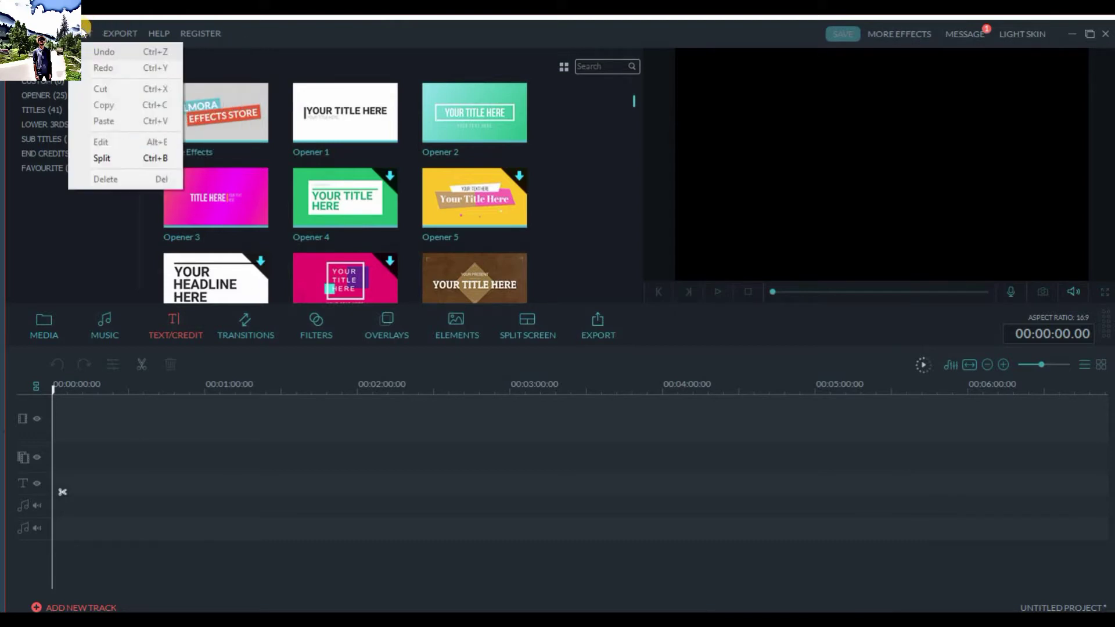
mouse_move(119, 33)
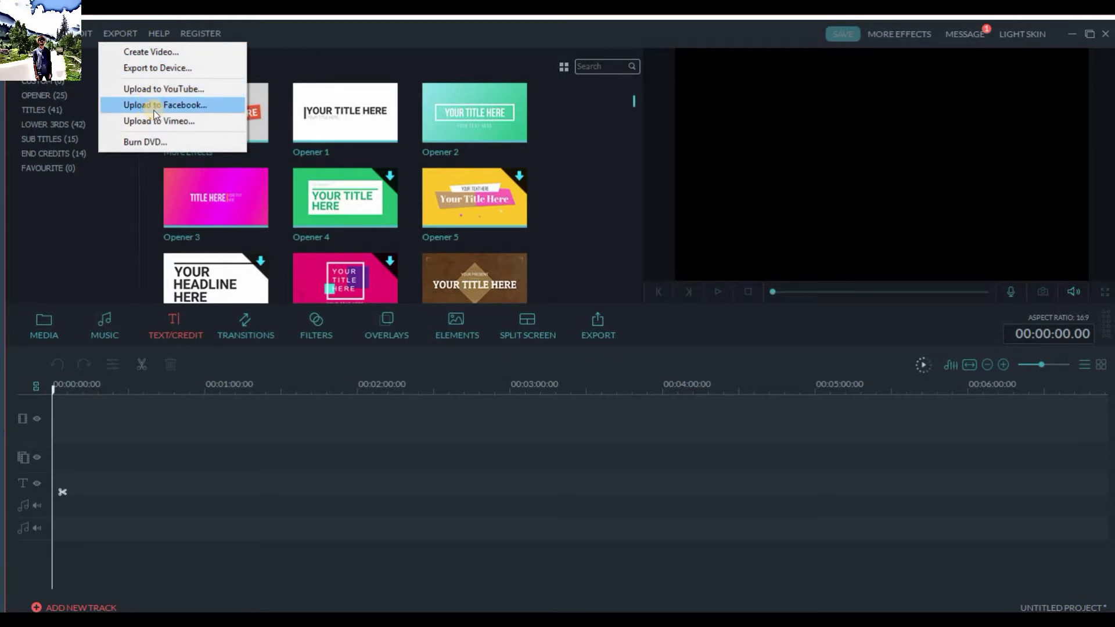
mouse_move(230, 37)
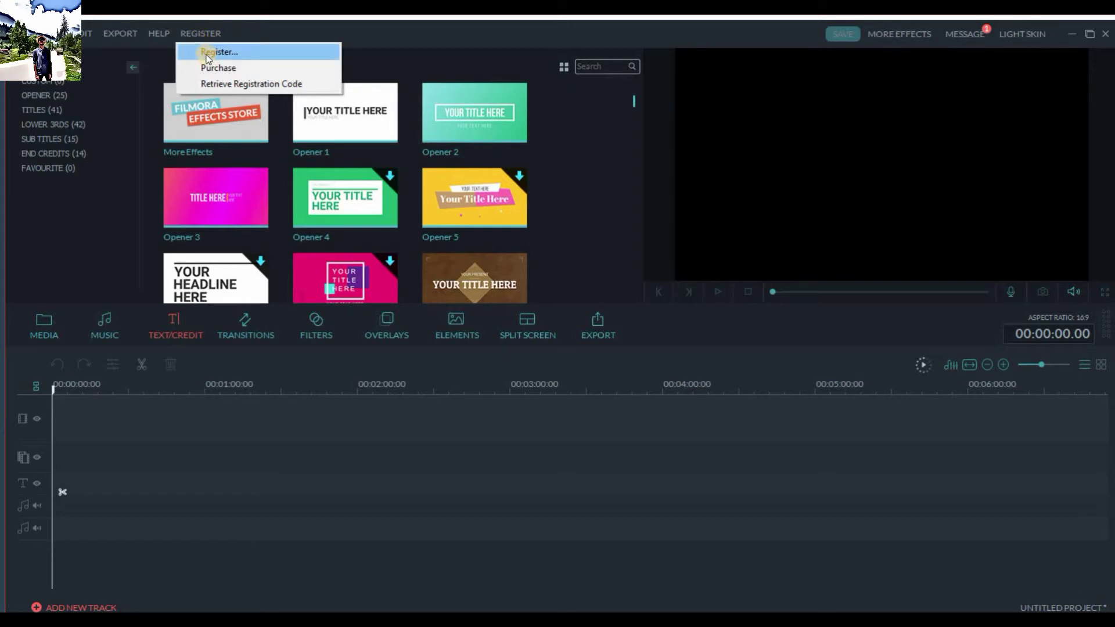
left_click(207, 54)
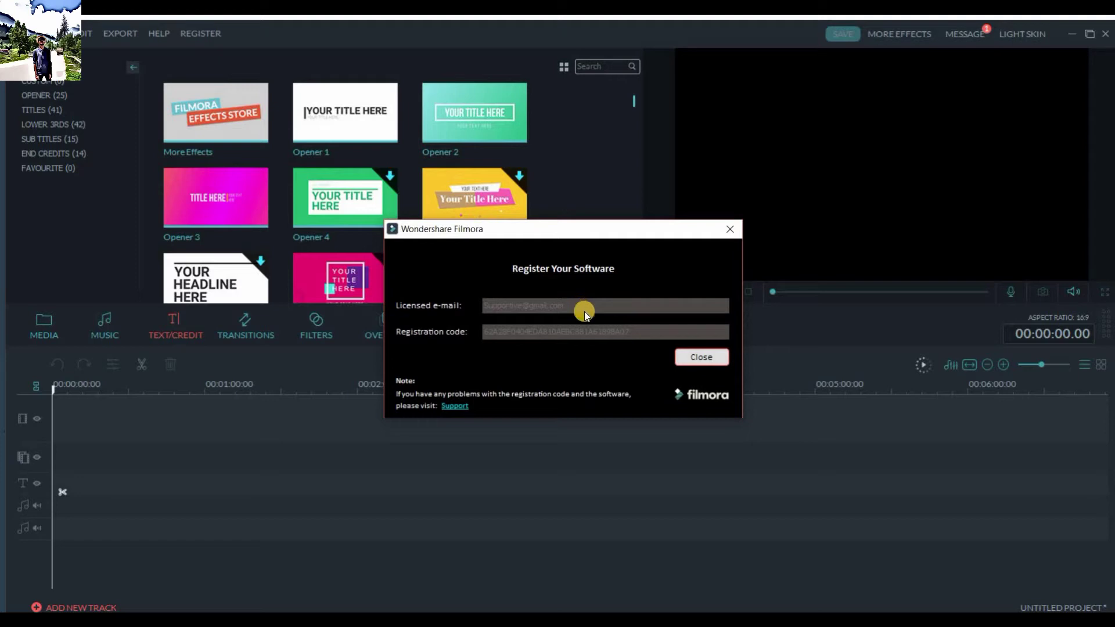
left_click(691, 357)
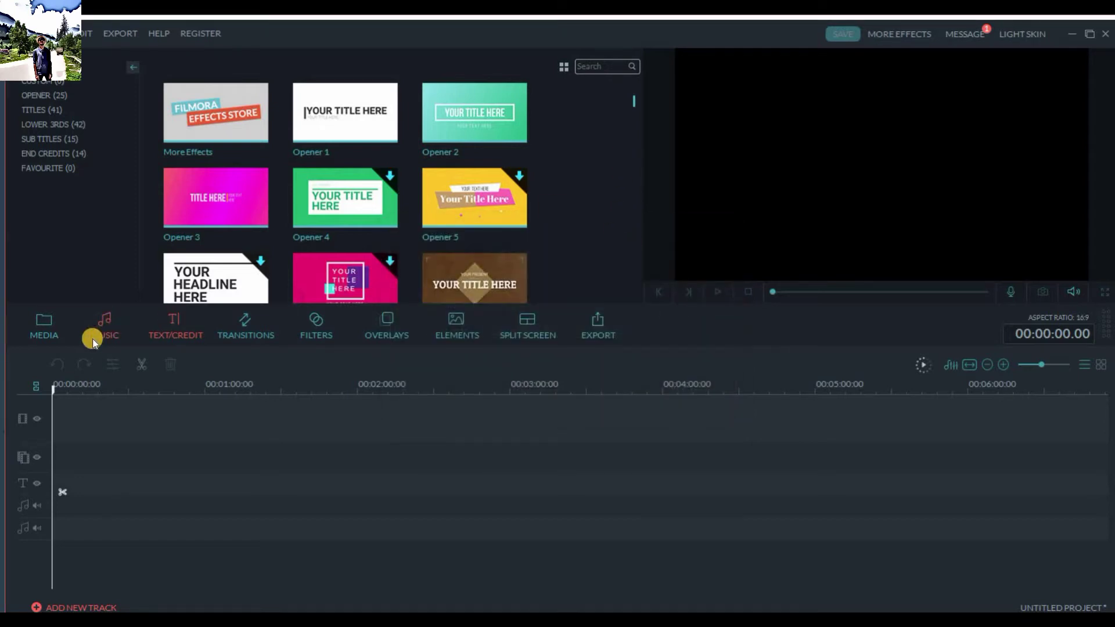
Show the imported Media library and scroll through its clips.
left_click(23, 315)
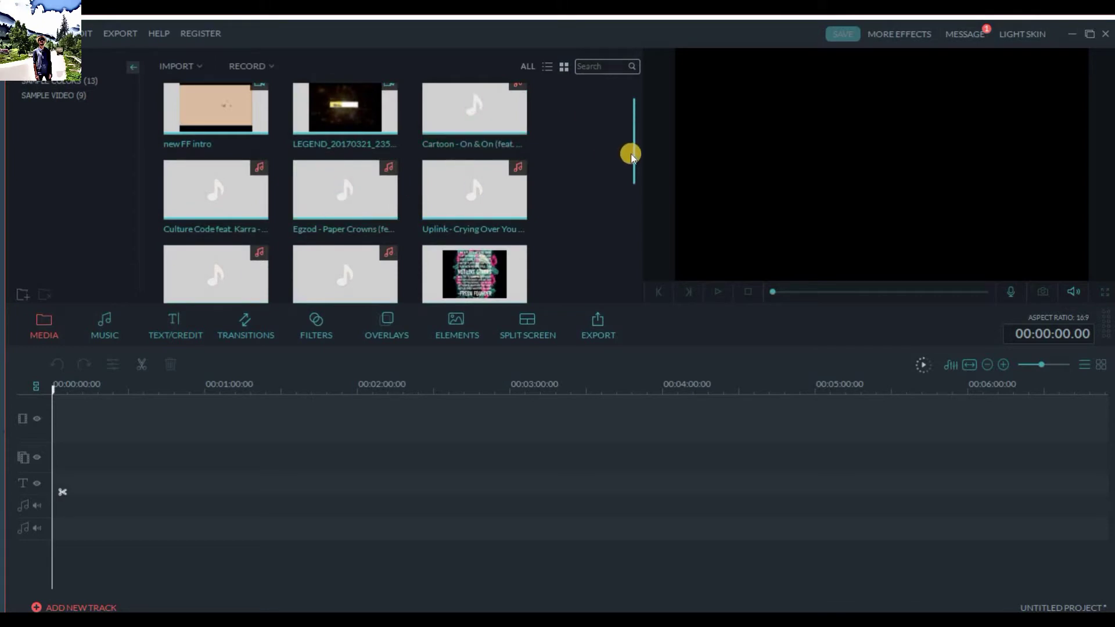
scroll(633, 174, "down", 5)
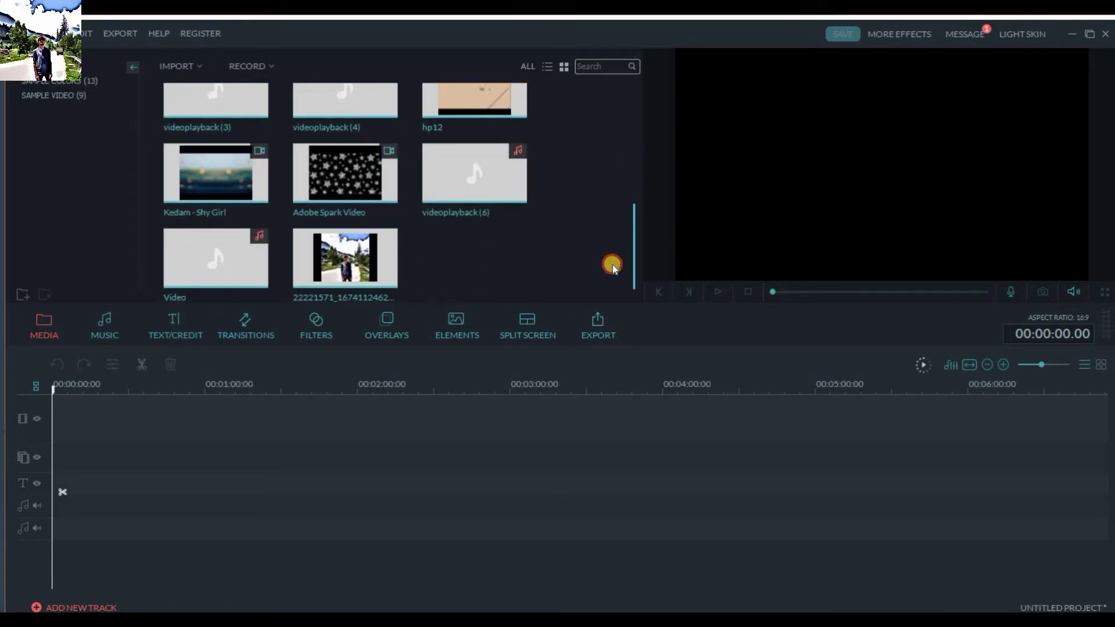
scroll(613, 261, "up", 2)
scroll(623, 187, "up", 2)
scroll(610, 196, "down", 5)
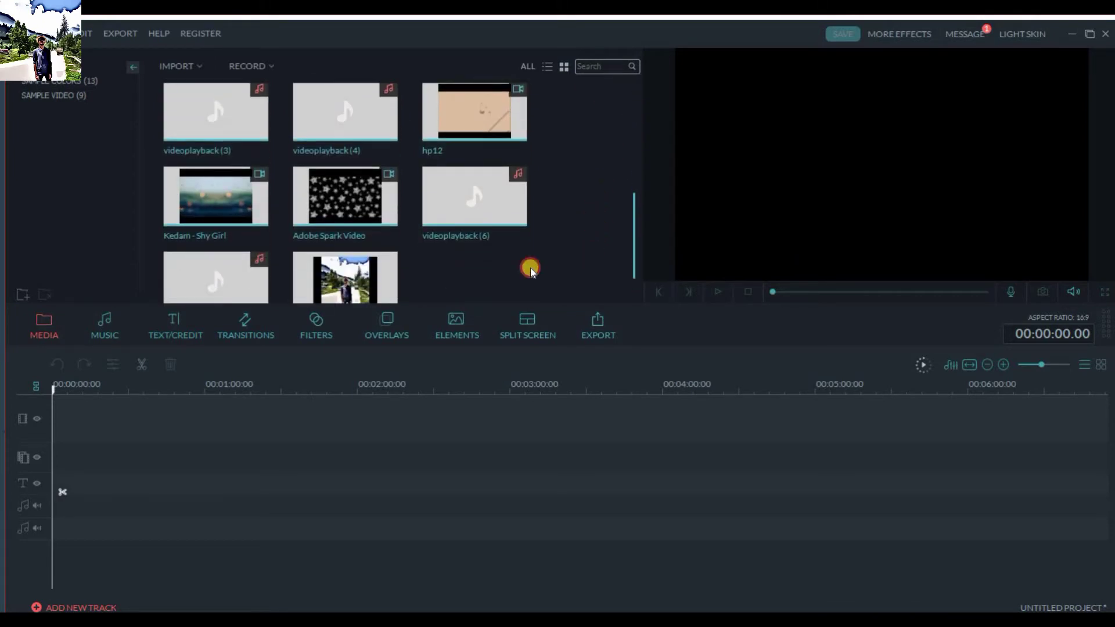
Browse the Filters library, then go back to the imported media clips.
left_click(317, 324)
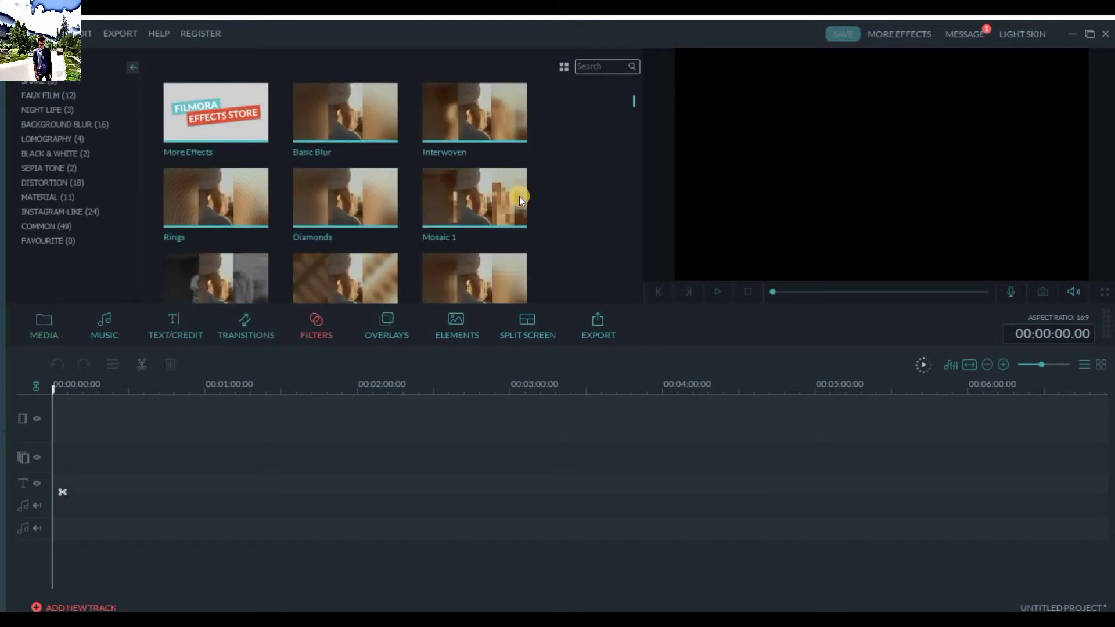
scroll(636, 113, "down", 3)
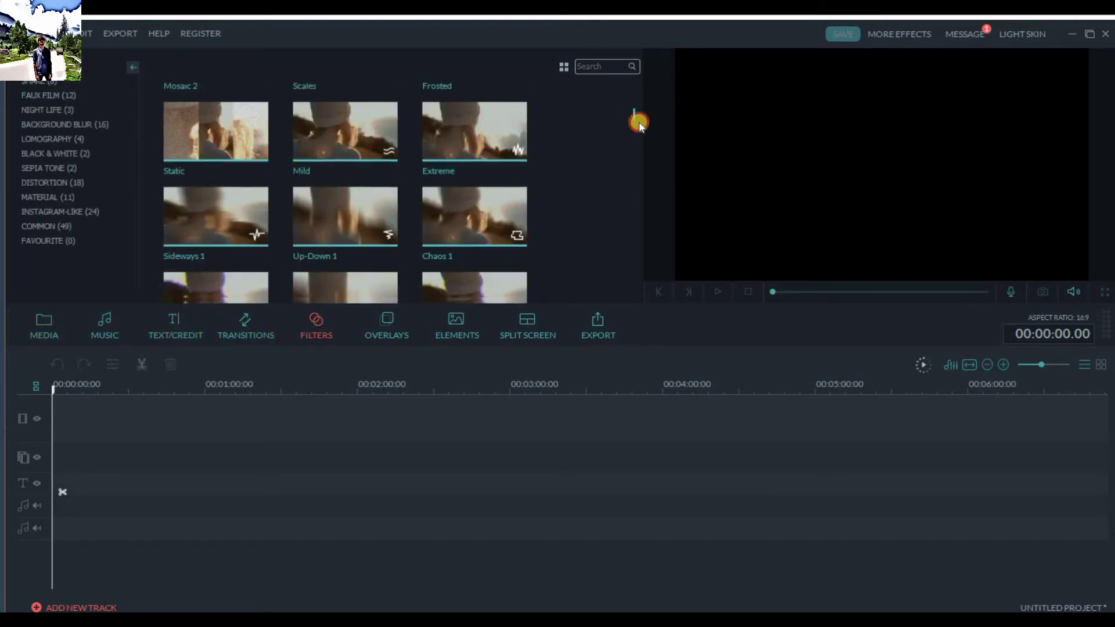
scroll(638, 105, "up", 3)
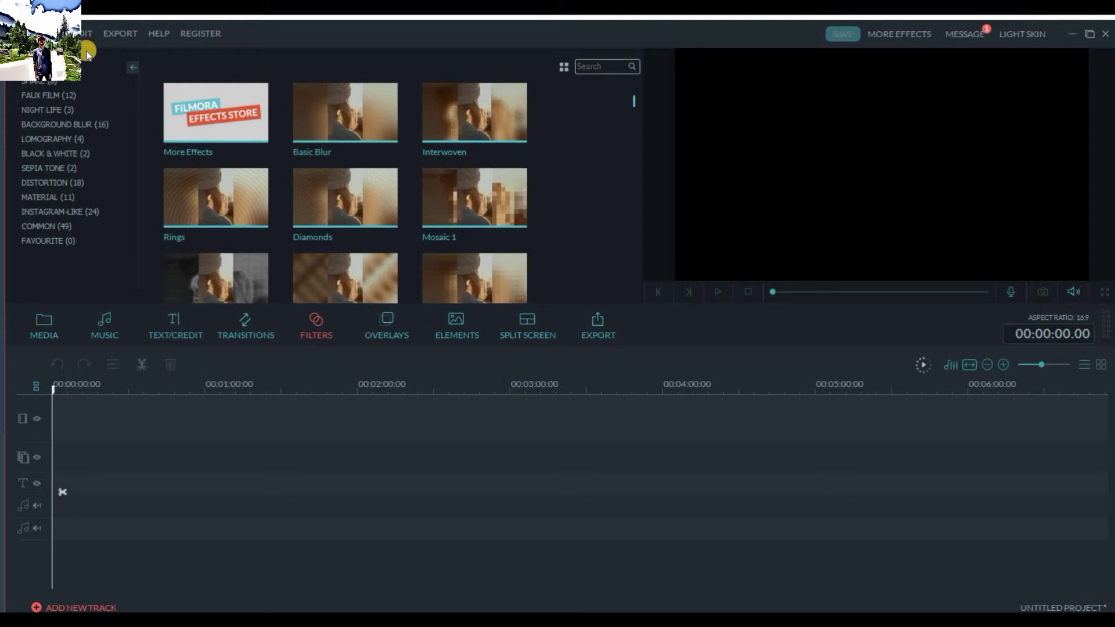
left_click(563, 455)
left_click(50, 338)
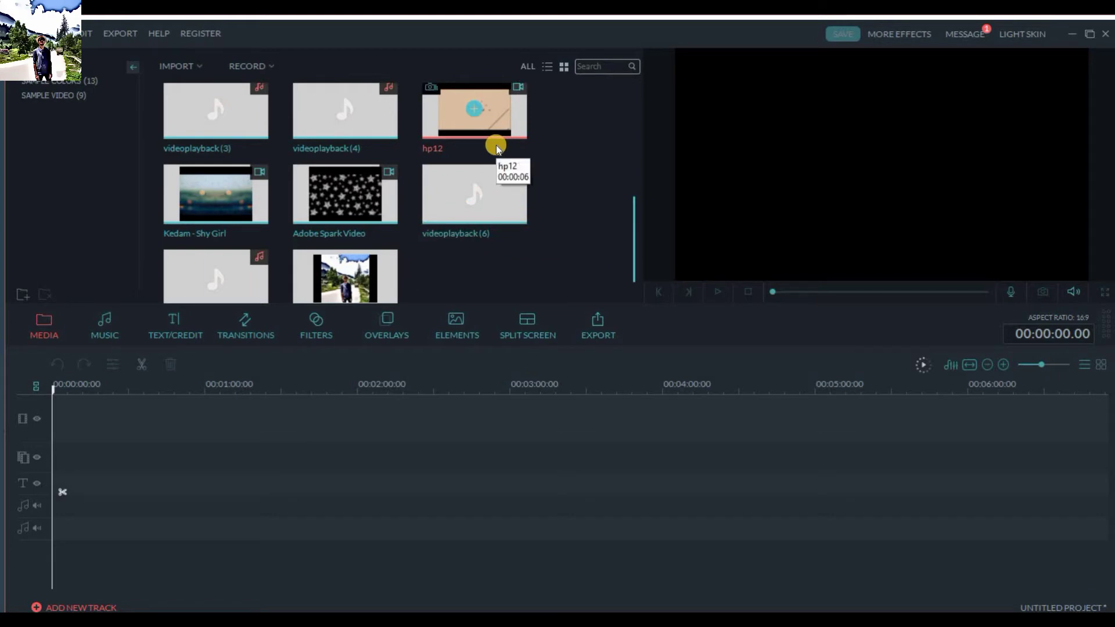
Place hp12 on the main video track and the mountain-road video on the PIP track.
left_click_drag(465, 110, 107, 413)
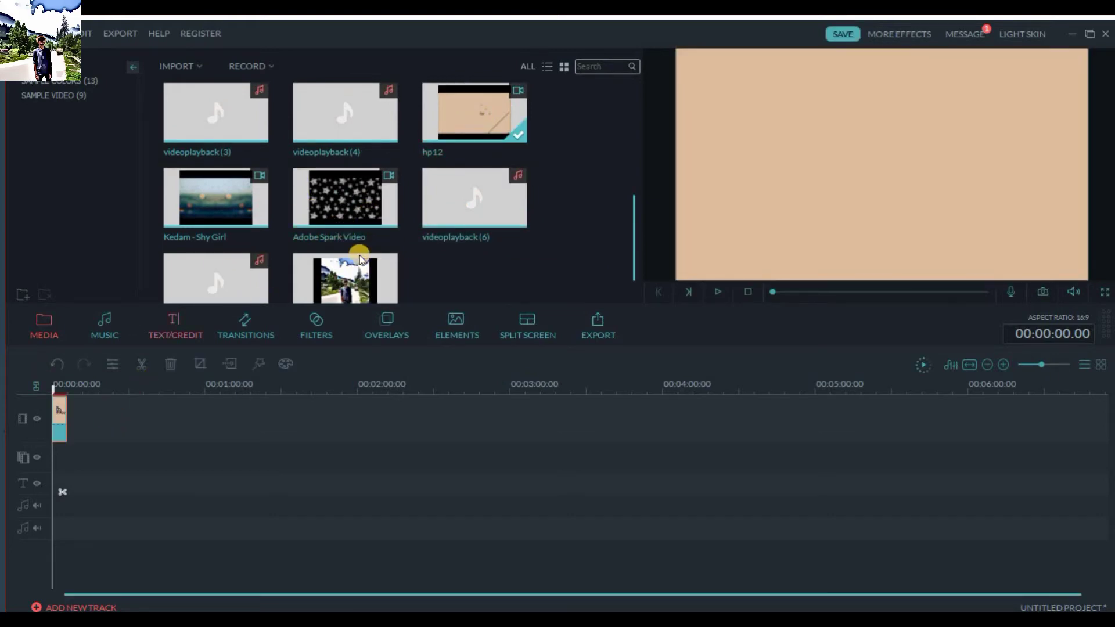
left_click_drag(360, 259, 59, 456)
right_click(60, 452)
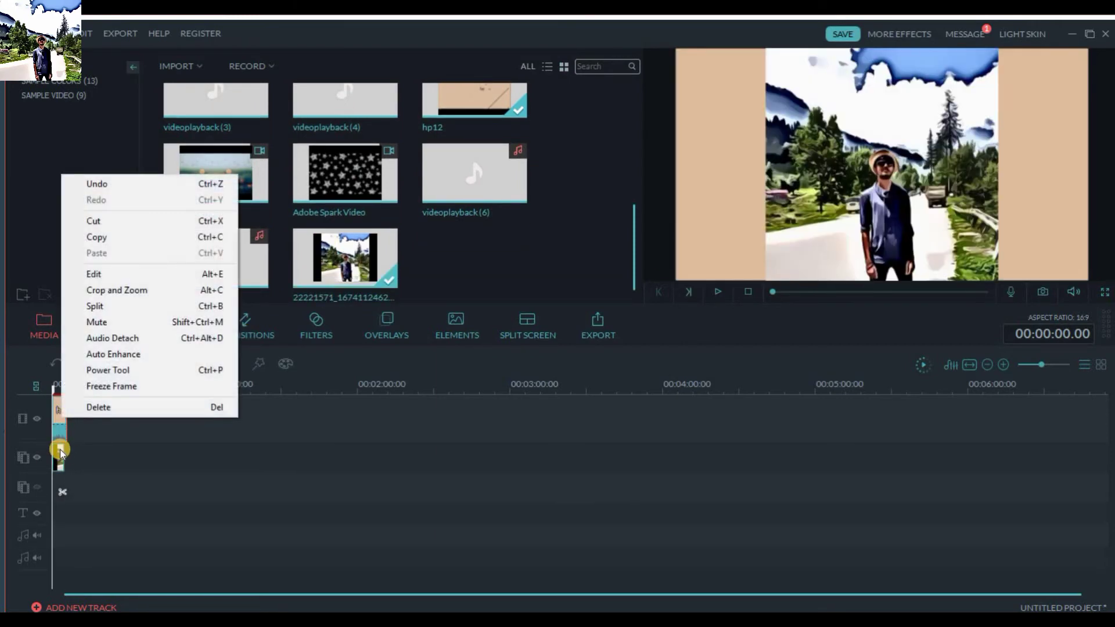
left_click(60, 453)
right_click(61, 450)
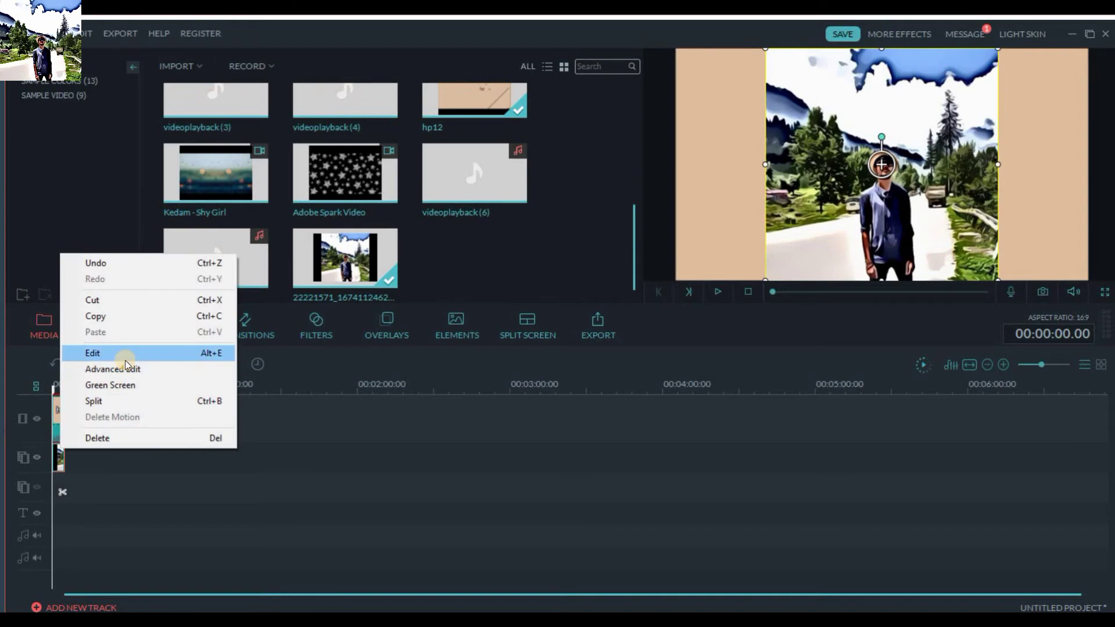
In Advanced Edit compositing, give the PIP clip Exclusion blending at 55% opacity and preview it.
left_click(134, 370)
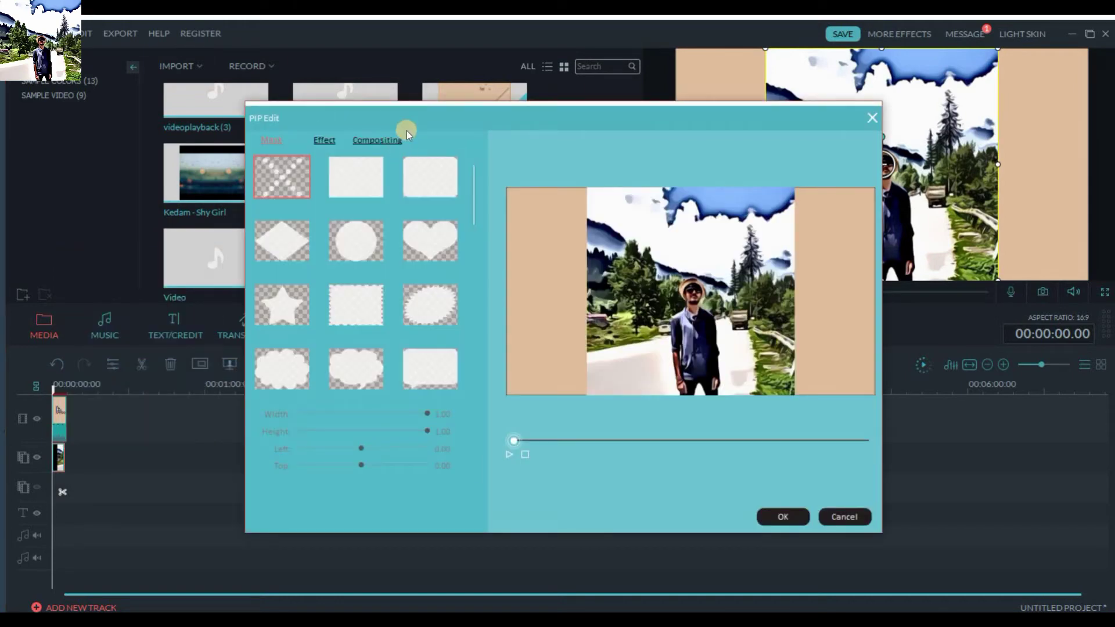
left_click(389, 142)
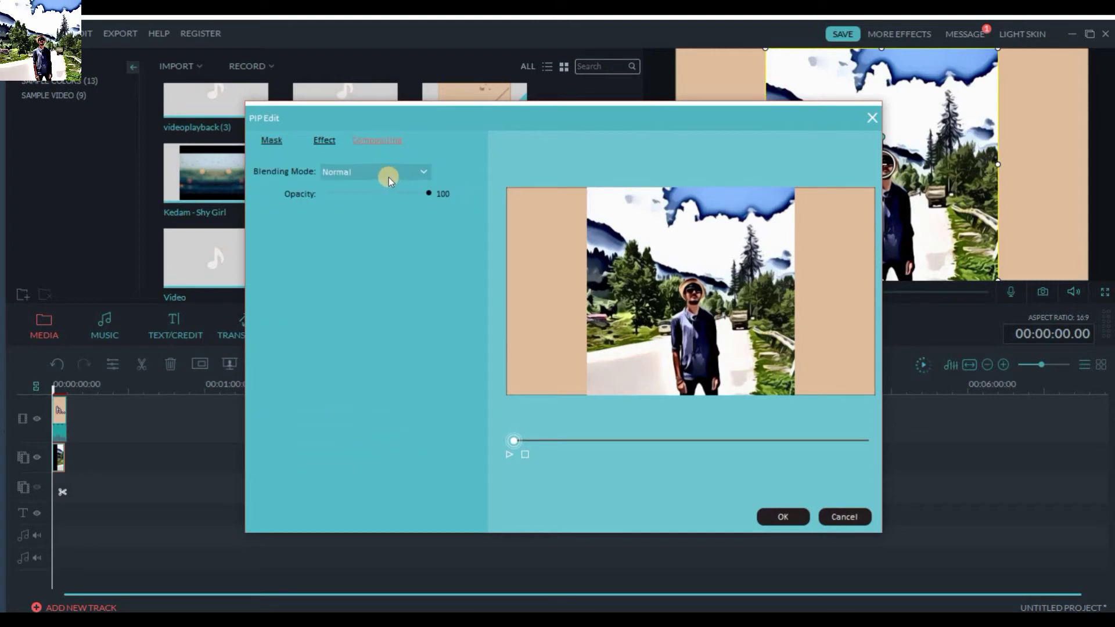
left_click(390, 173)
scroll(423, 203, "down", 3)
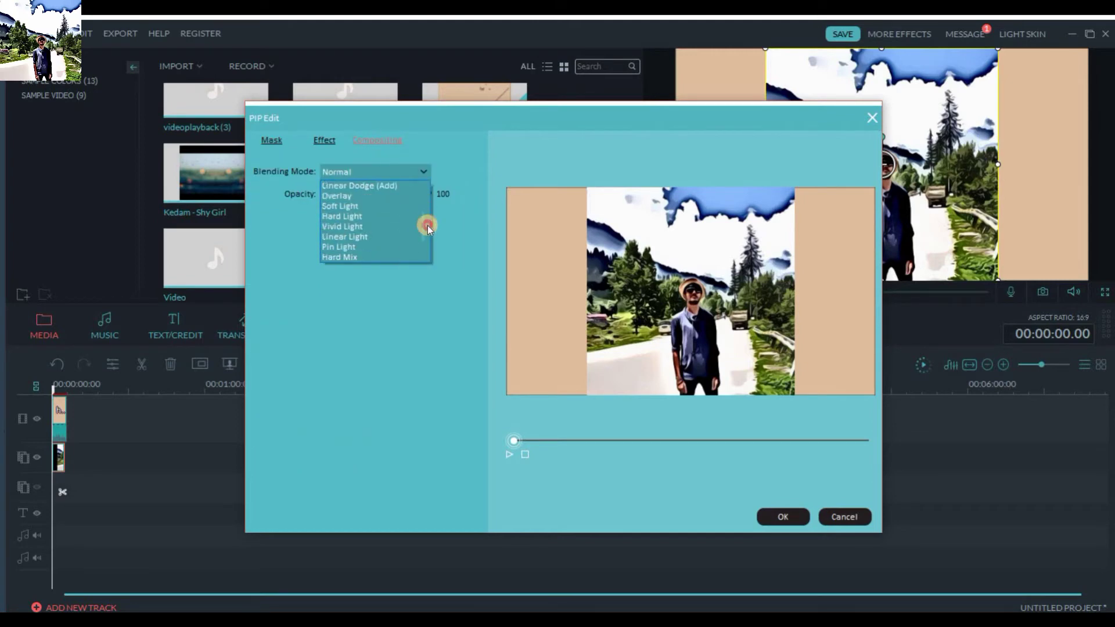
scroll(422, 198, "up", 3)
scroll(421, 233, "down", 1)
scroll(420, 232, "down", 3)
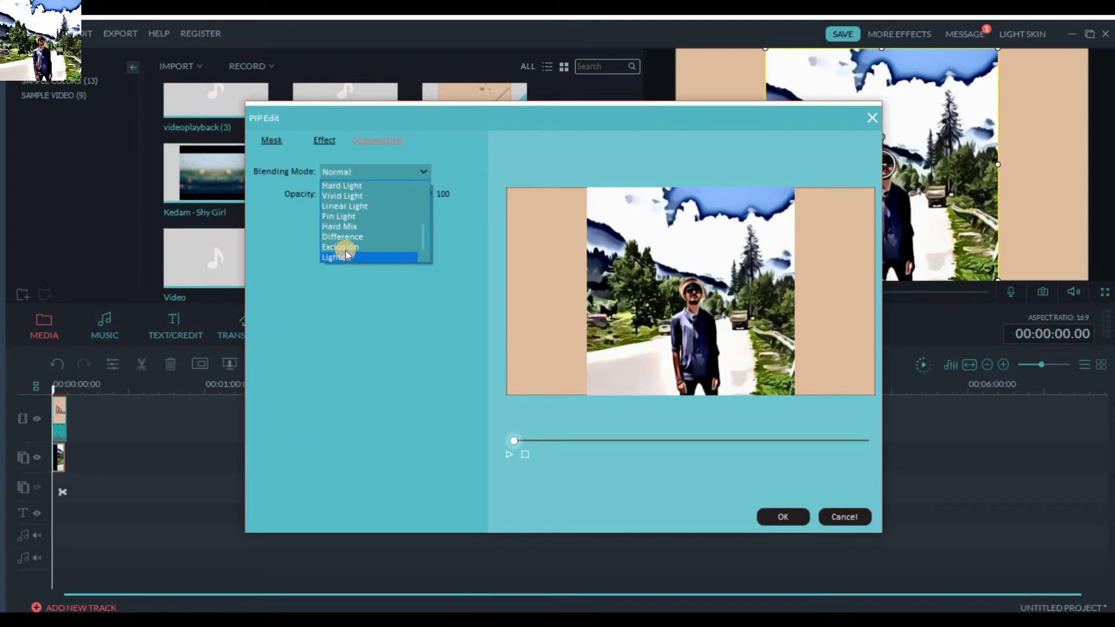
left_click(348, 256)
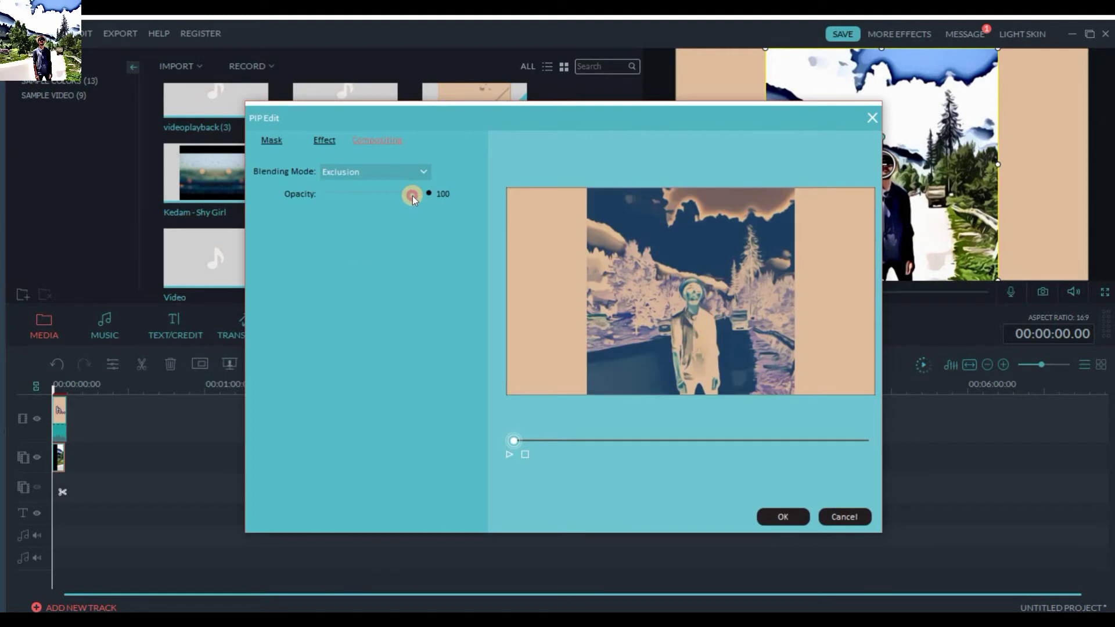
left_click_drag(413, 198, 383, 201)
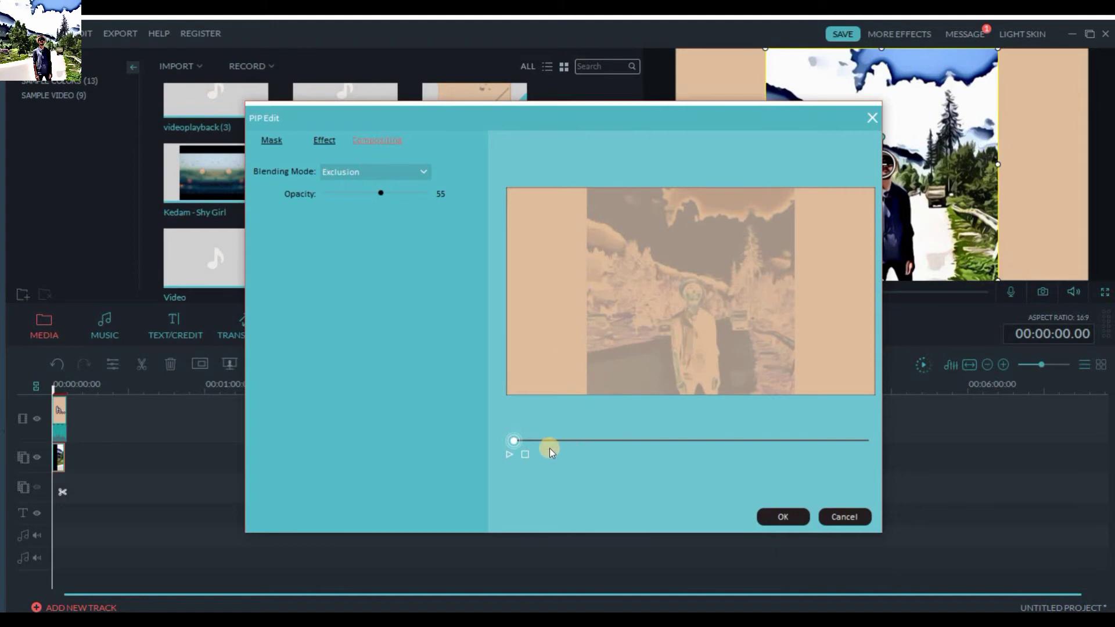
left_click(508, 456)
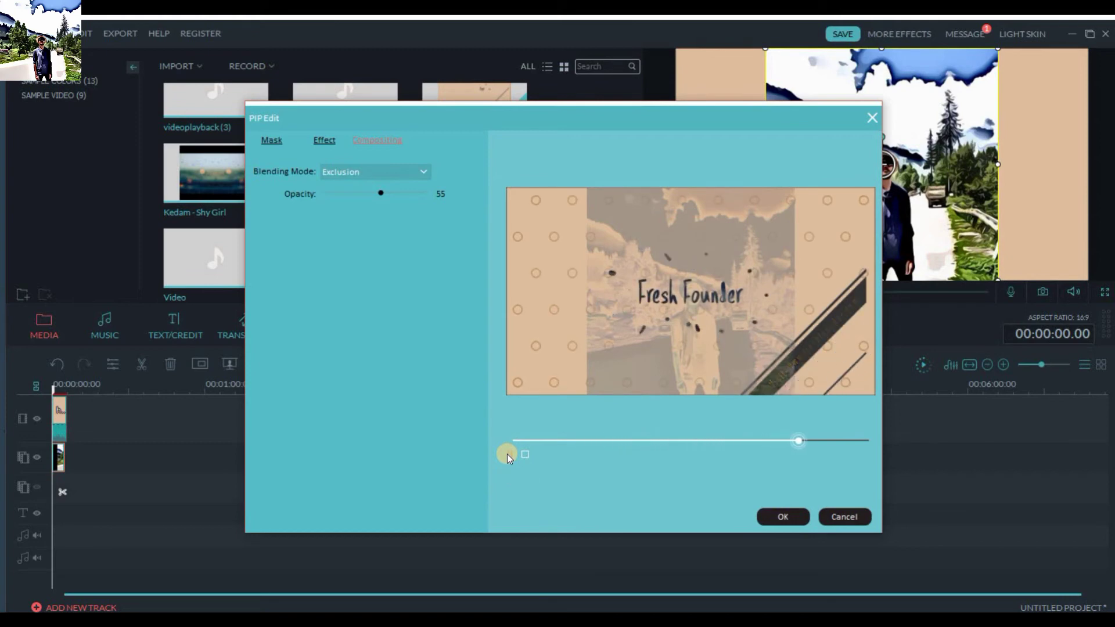
Look over the PIP effect and mask options, then close the PIP Edit dialog.
left_click(327, 143)
left_click(279, 143)
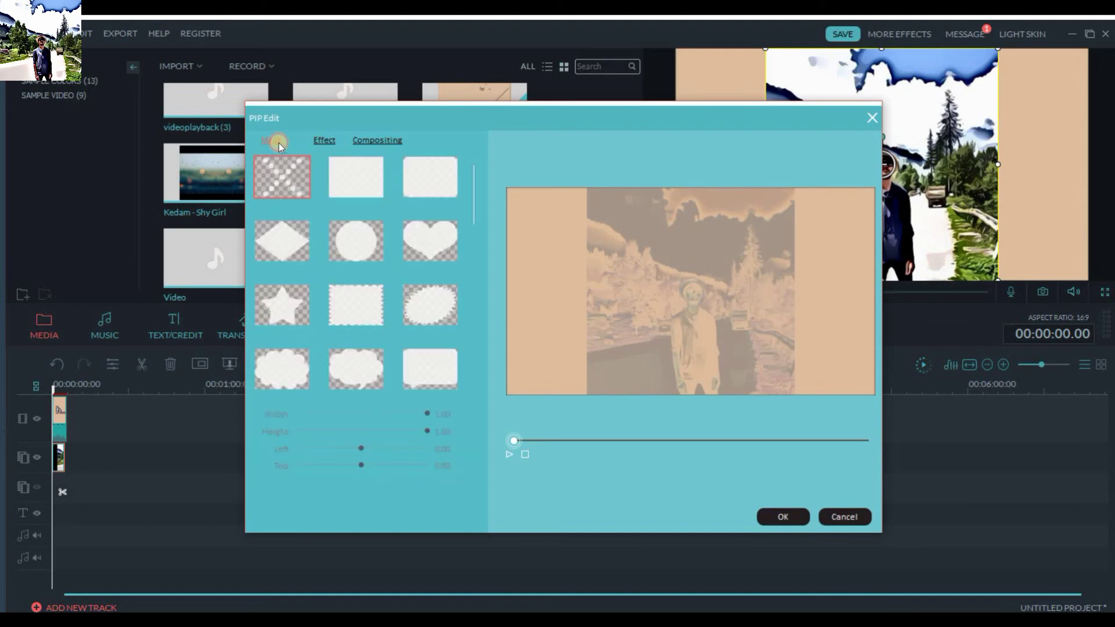
left_click(376, 144)
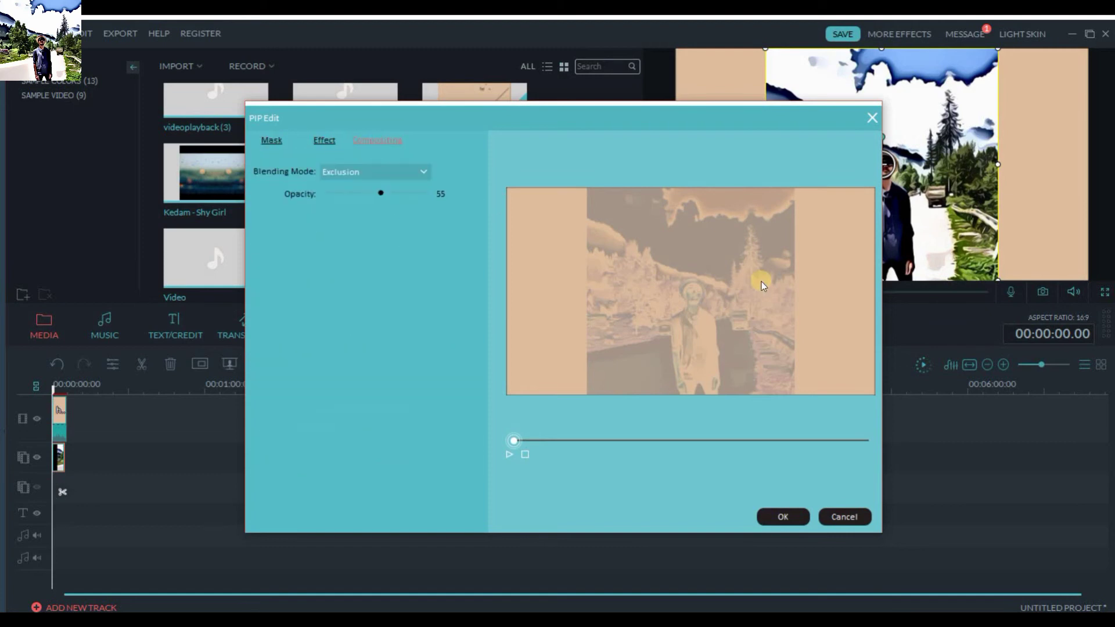
left_click(872, 119)
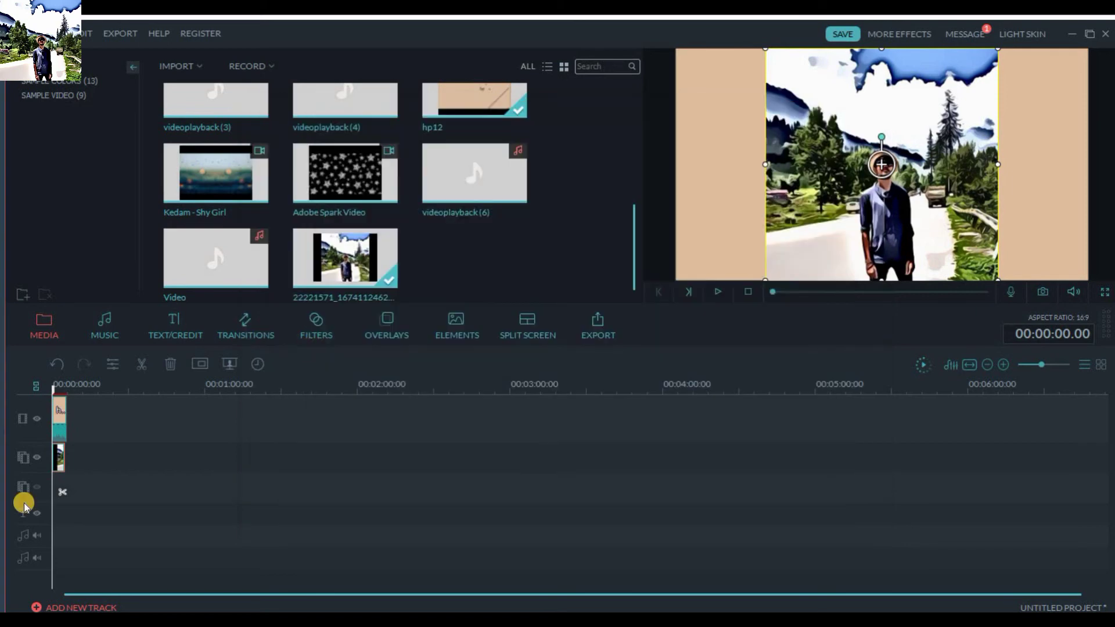
right_click(58, 457)
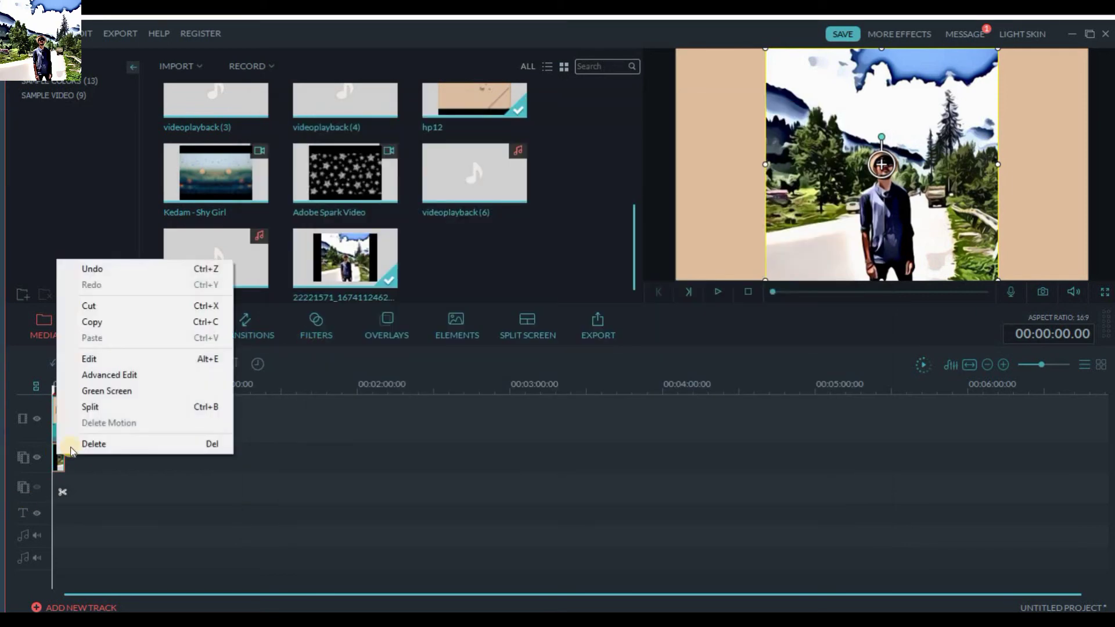
left_click(103, 468)
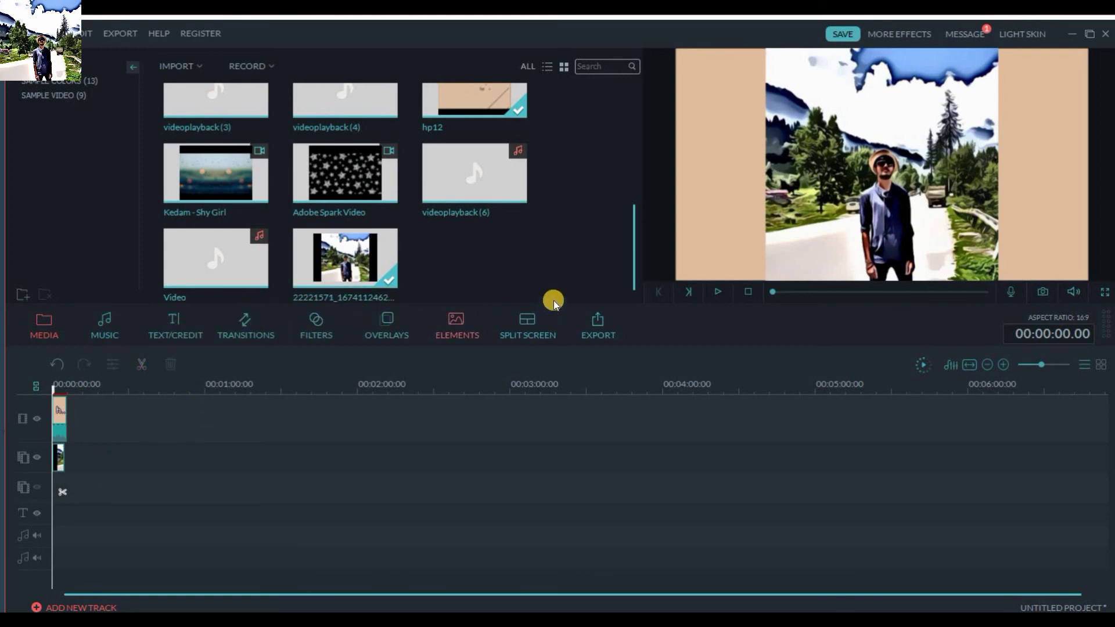
left_click_drag(635, 261, 614, 122)
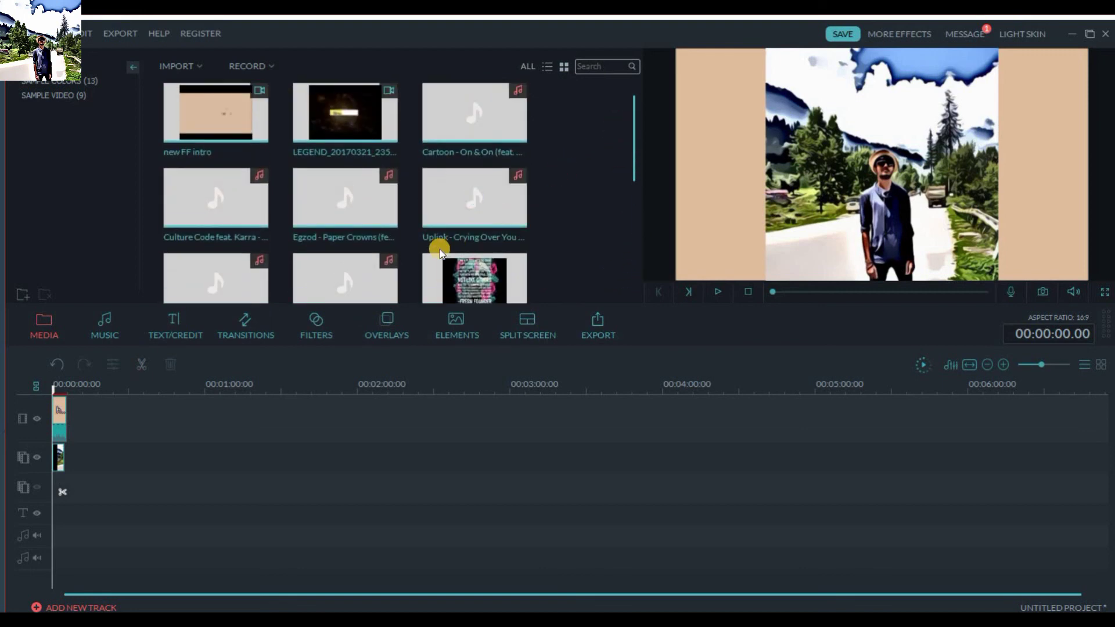